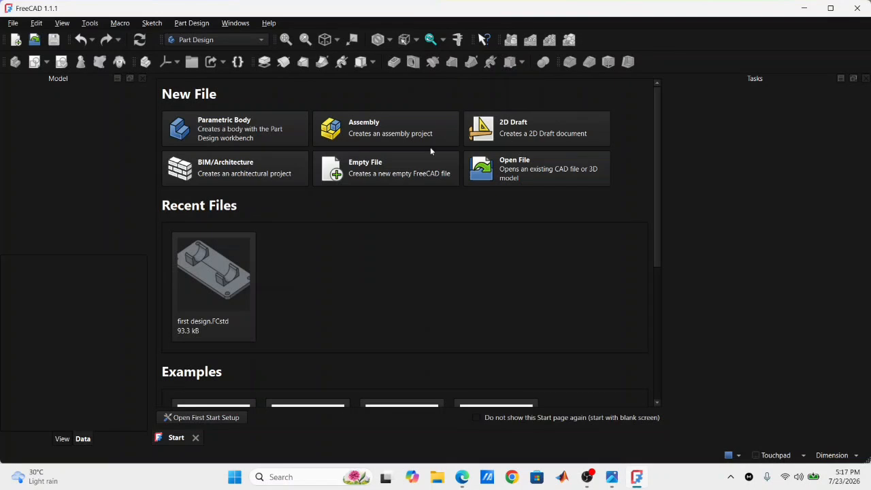
- Create a new parametric body and start a sketch on its XY plane
left_click(264, 129)
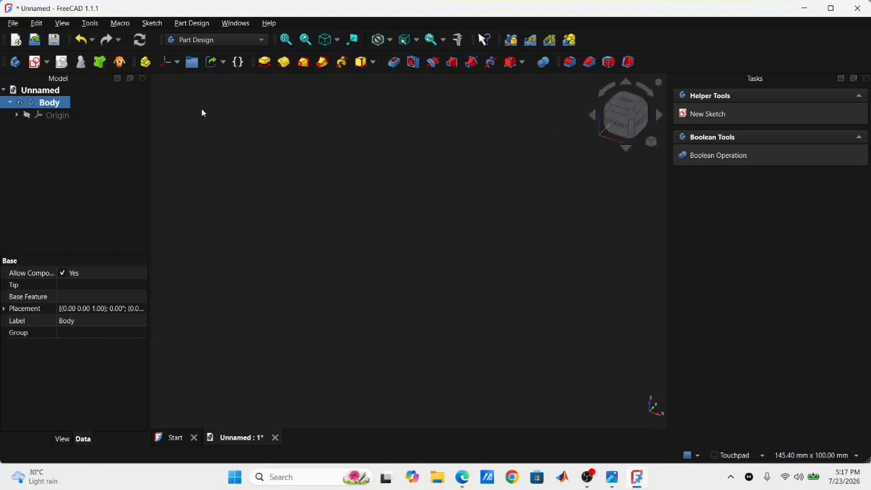
left_click(34, 61)
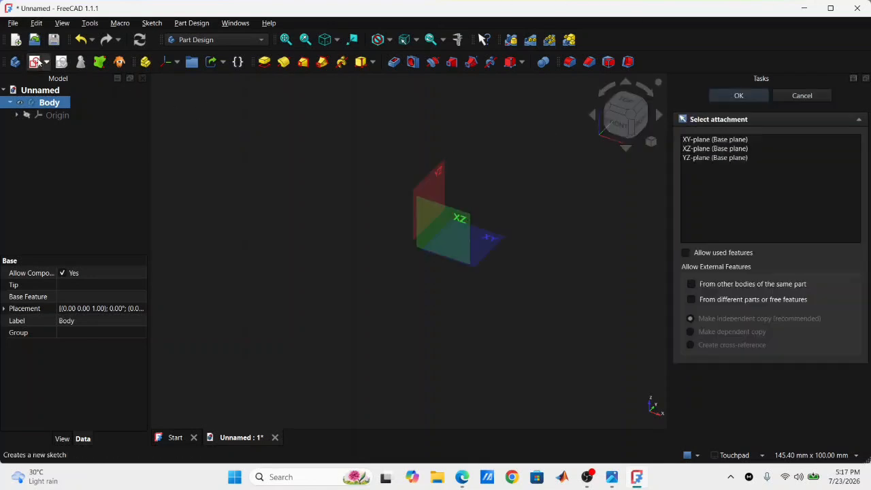
left_click(492, 250)
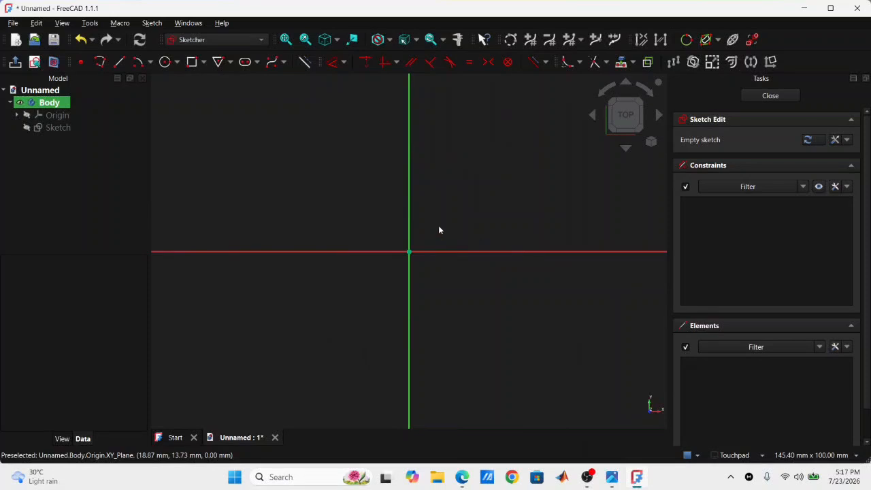
left_click(409, 228)
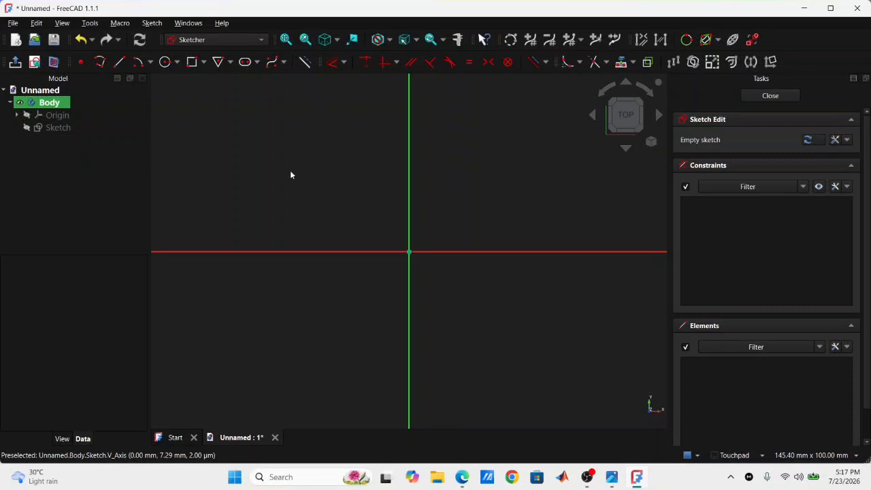
- Sketch a centered rectangle at the origin, 80 mm wide and 30 mm high
left_click(204, 62)
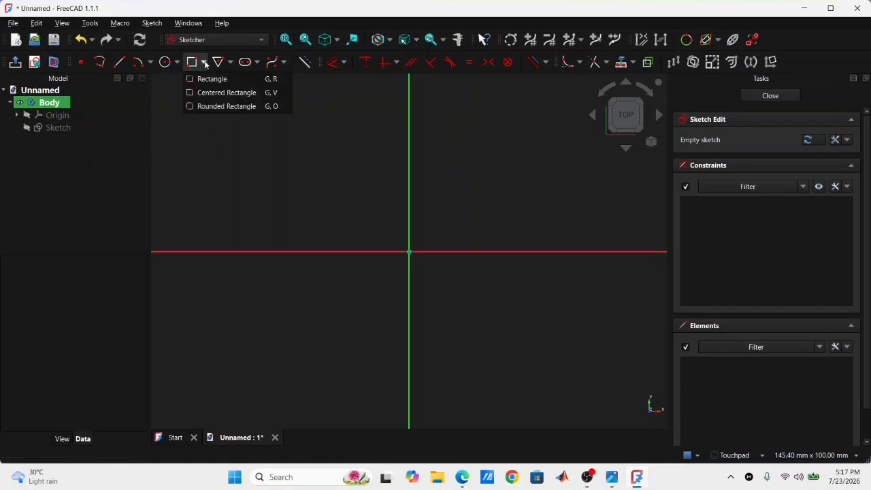
left_click(213, 95)
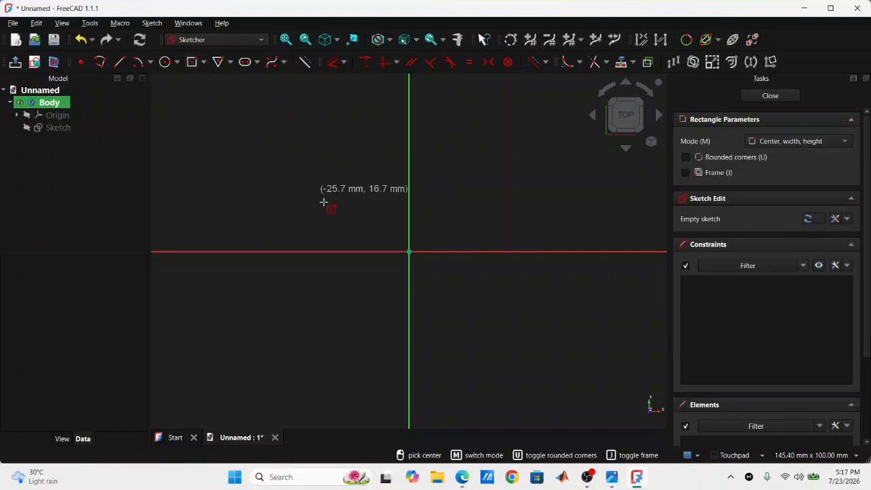
left_click(409, 251)
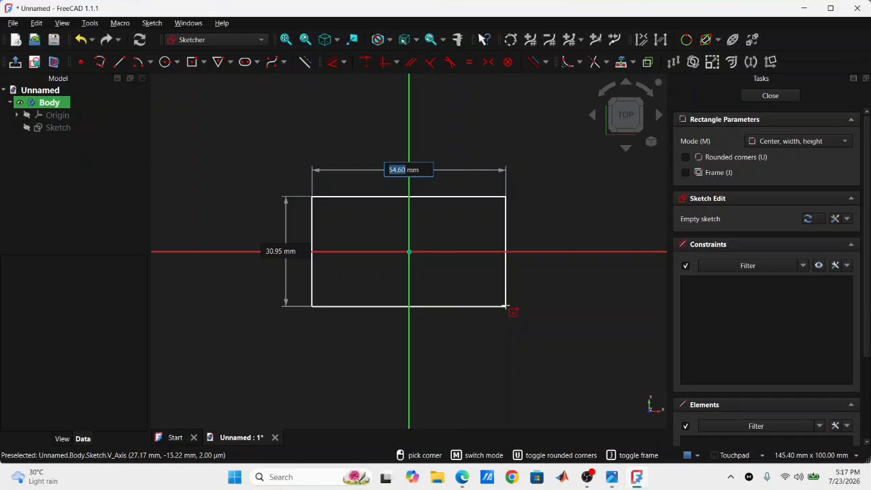
type("80")
key("Tab")
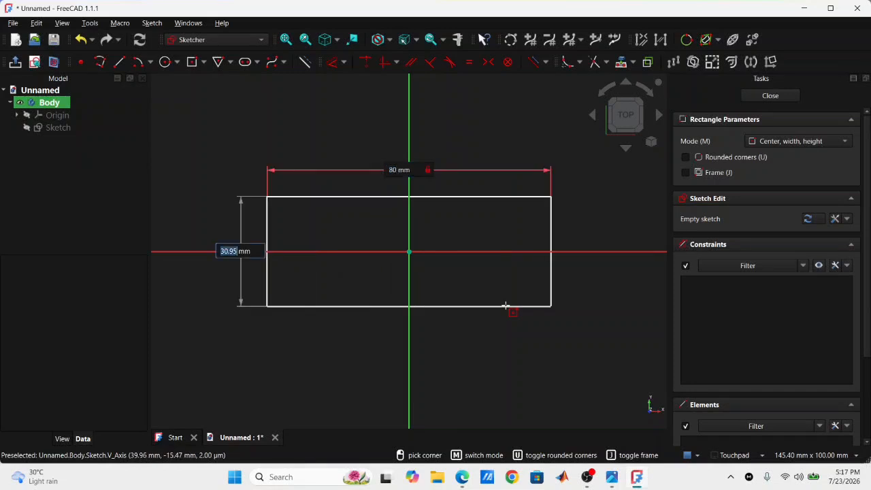
type("30")
key("Return")
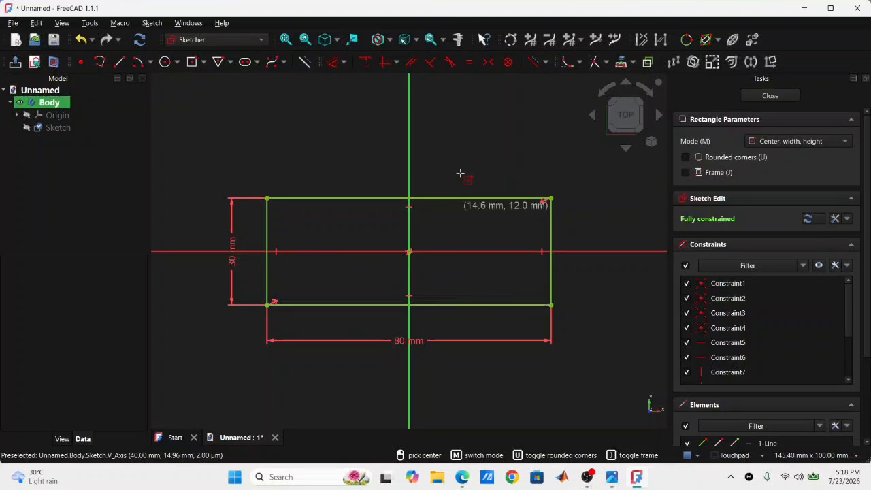
key("Escape")
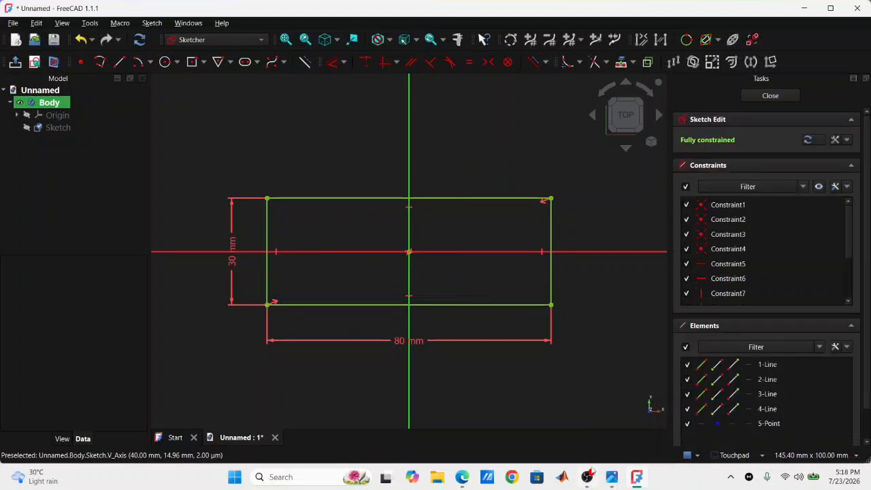
- Check the reference picture of the part and sketch a 10 mm diameter circle on the horizontal axis in the rectangle's left half
left_click(612, 477)
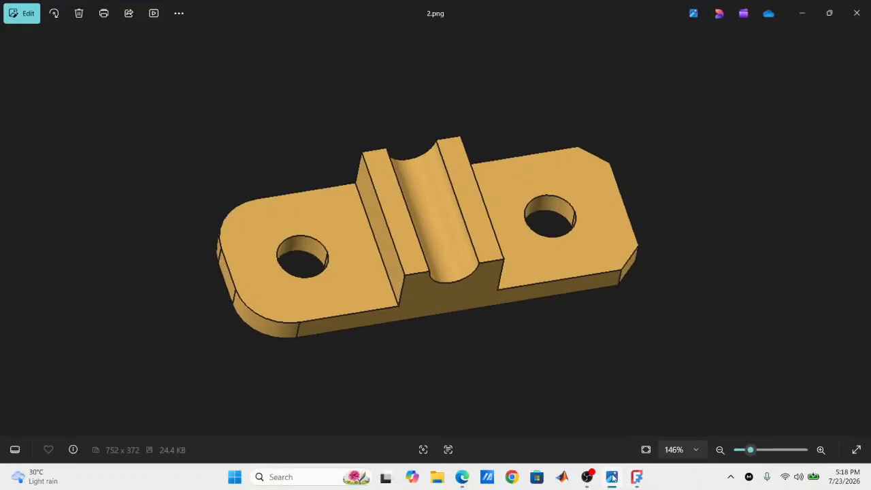
left_click(612, 477)
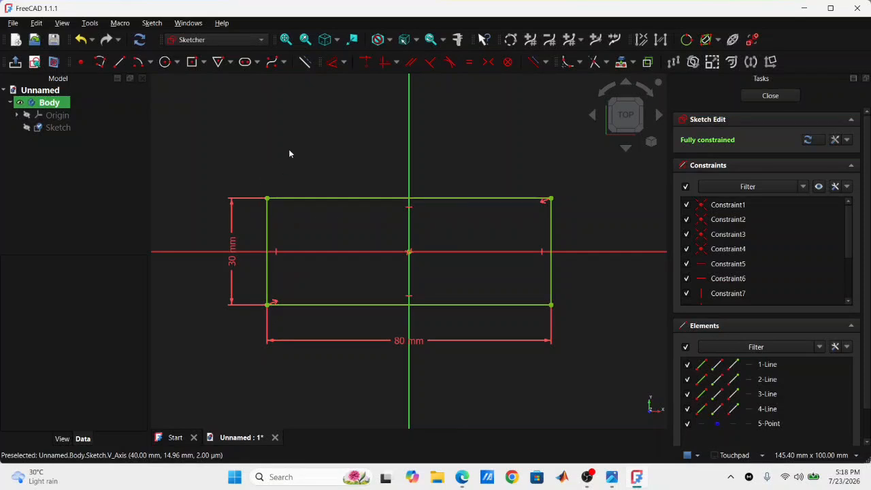
left_click(166, 62)
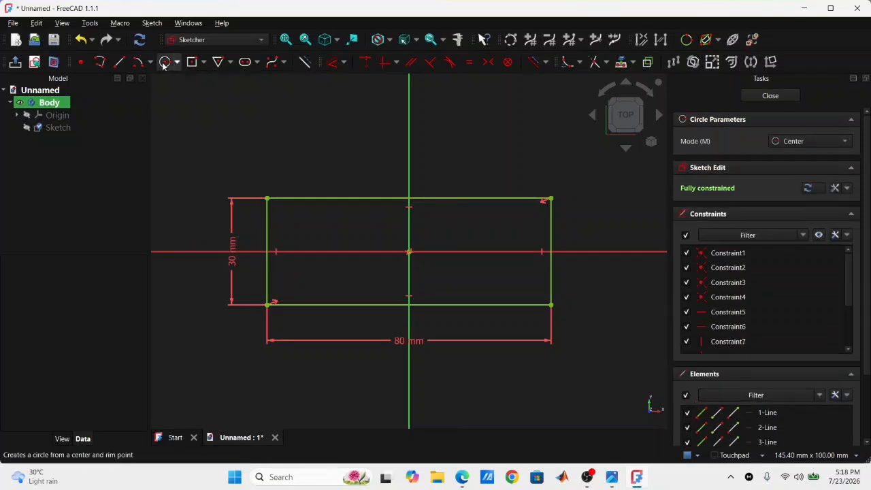
left_click(333, 252)
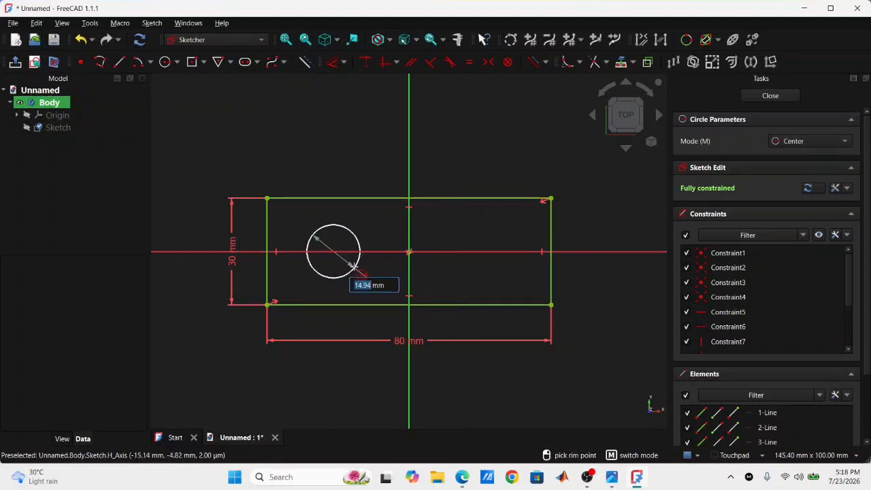
type("10")
key("Return")
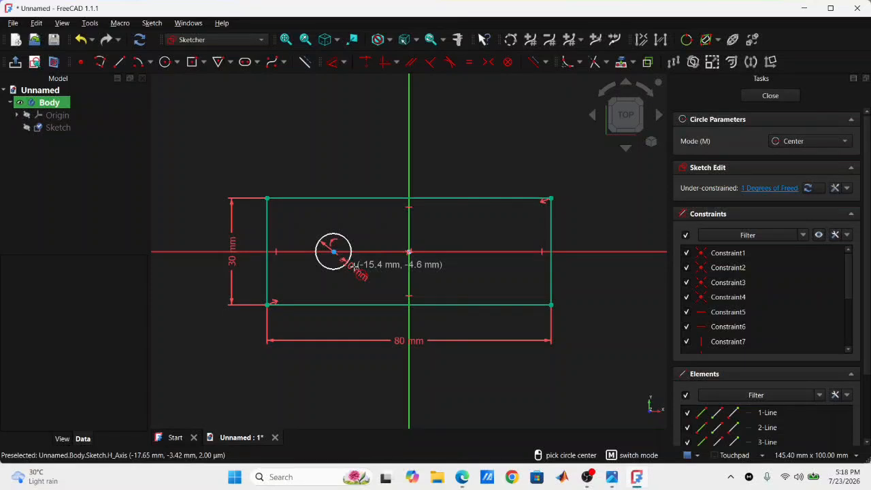
- Sketch a second circle in the rectangle's upper right area and constrain it equal to the 10 mm circle
left_click(474, 219)
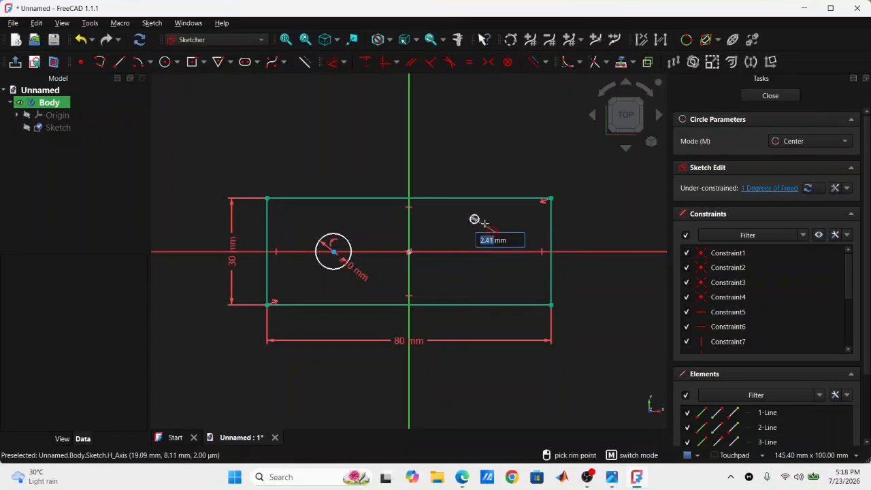
left_click(500, 226)
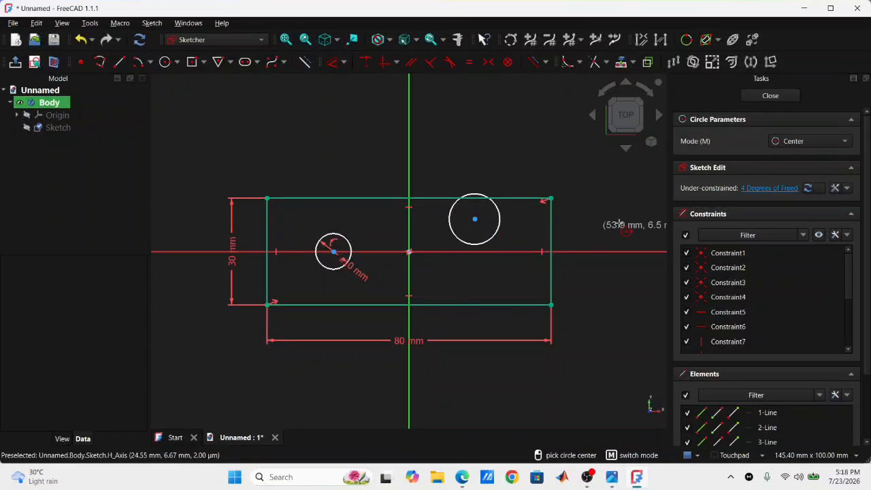
right_click(603, 220)
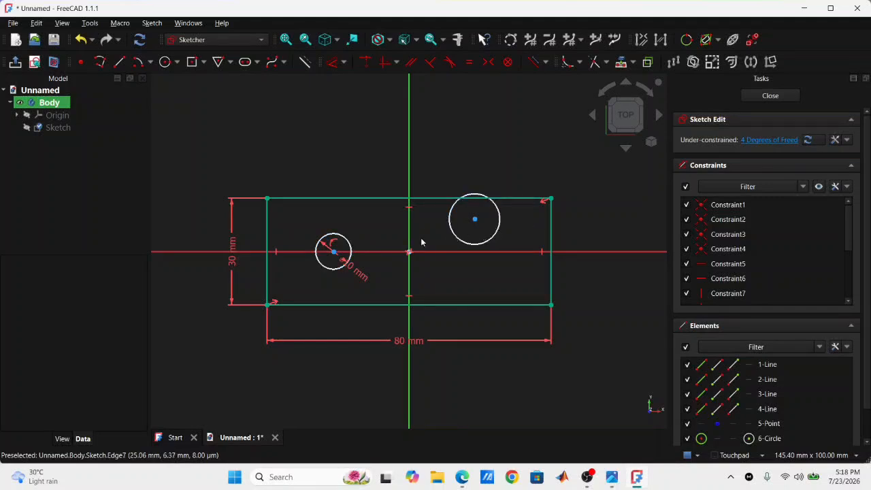
left_click(351, 249)
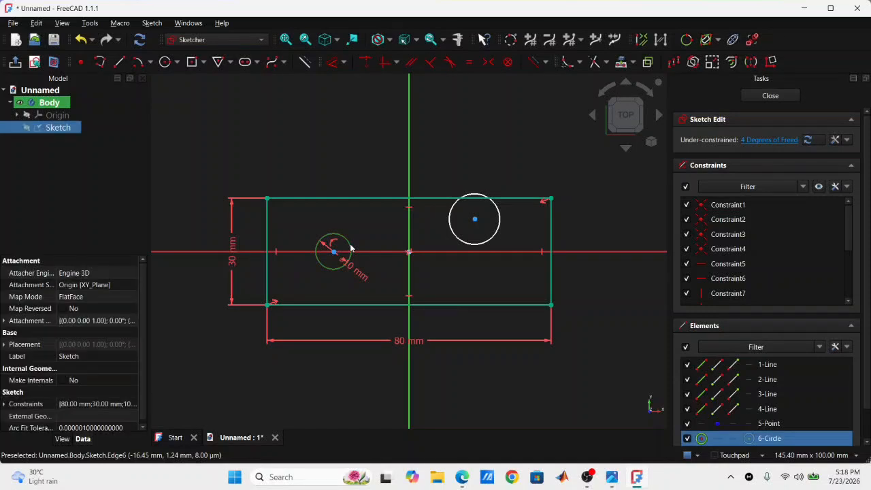
left_click(453, 233)
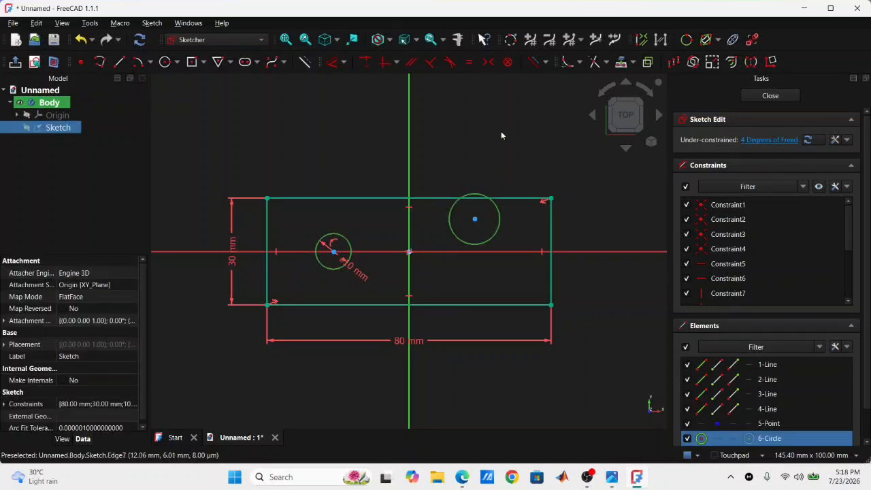
left_click(469, 64)
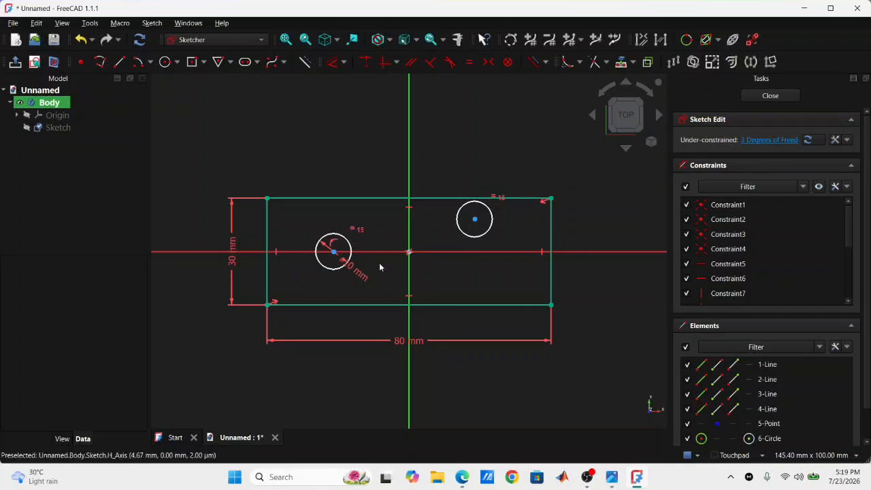
- Constrain the two circle centers symmetric about the vertical axis and move the circles slightly farther apart
left_click(334, 252)
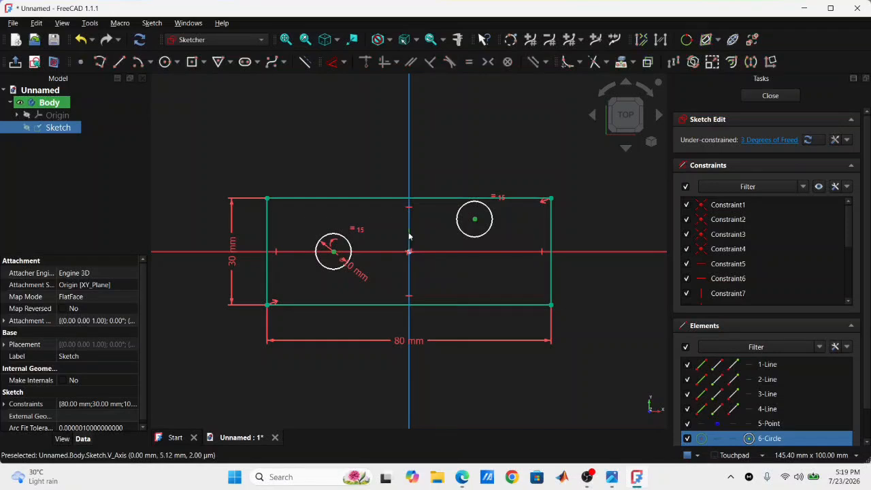
left_click(409, 236)
left_click(488, 63)
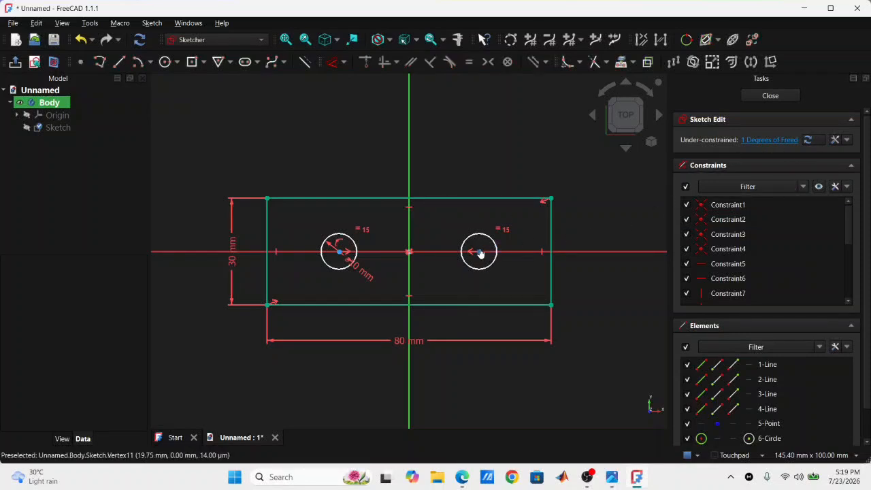
mouse_move(485, 256)
left_mouse_down()
mouse_move(507, 251)
mouse_move(432, 253)
mouse_move(497, 253)
mouse_move(460, 251)
mouse_move(489, 252)
left_mouse_up()
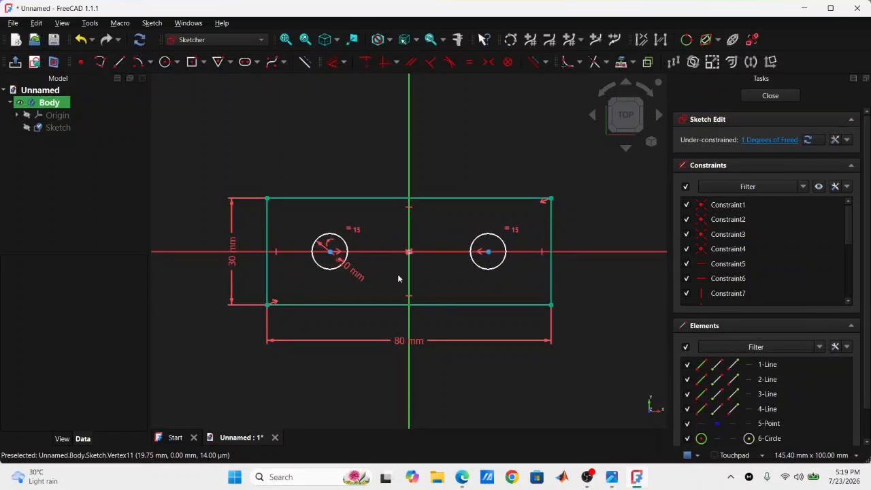
left_click(331, 256)
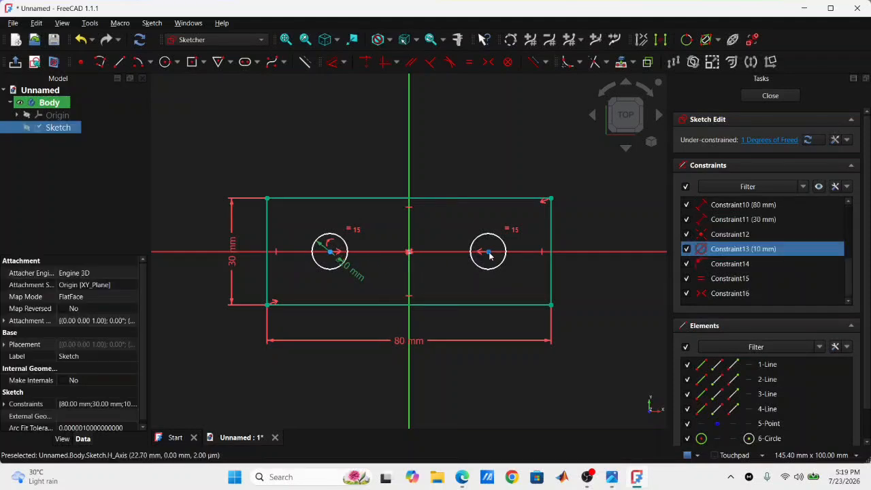
left_click(349, 267)
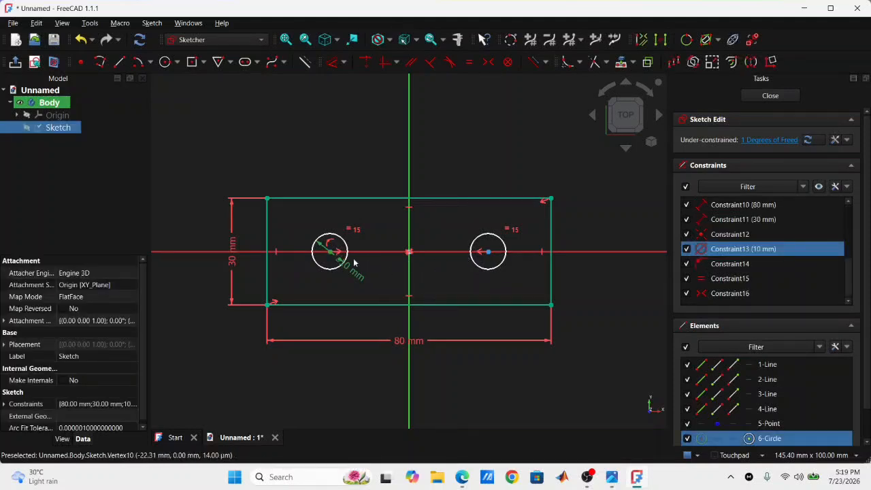
left_click(445, 286)
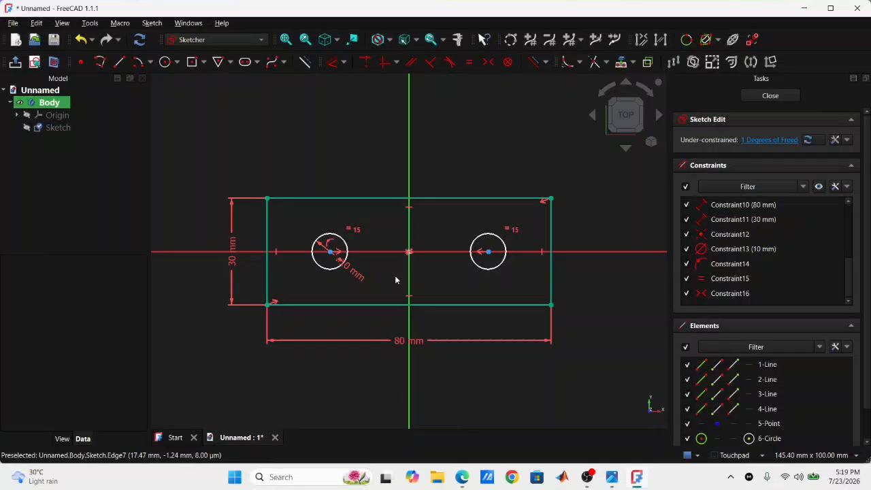
- Dimension the horizontal distance between the two circle centers as 50 mm
left_click(331, 251)
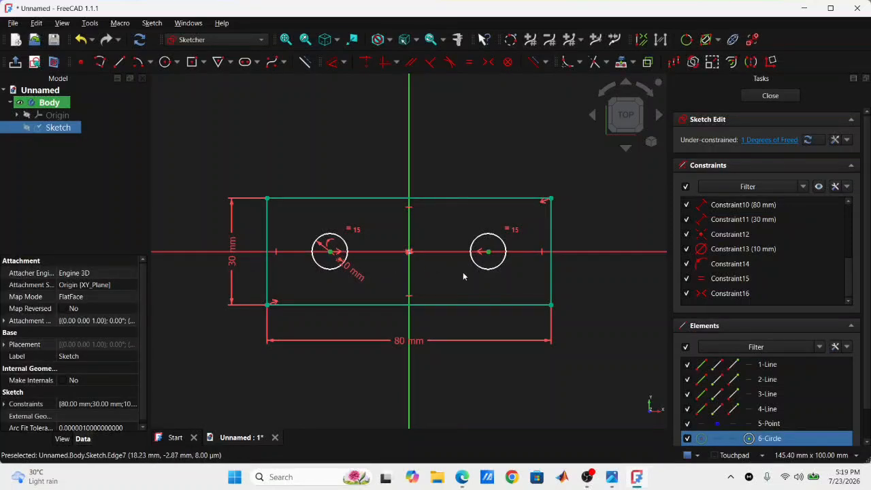
key("d")
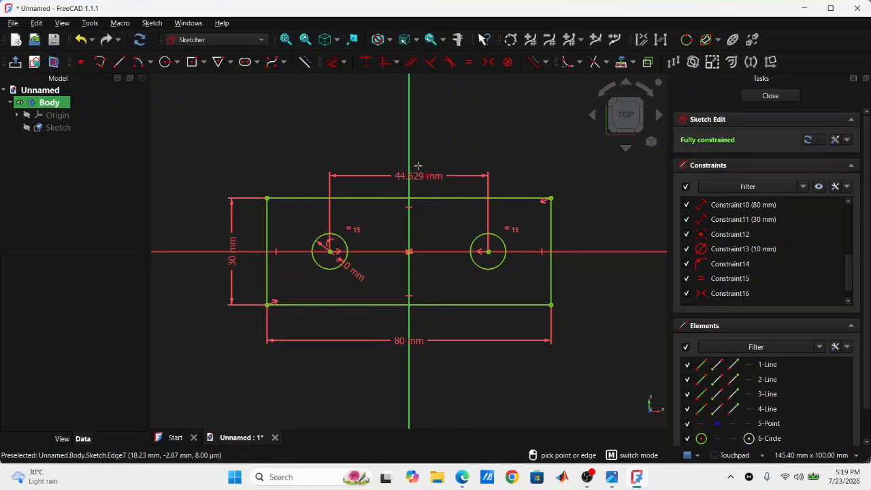
left_click(417, 165)
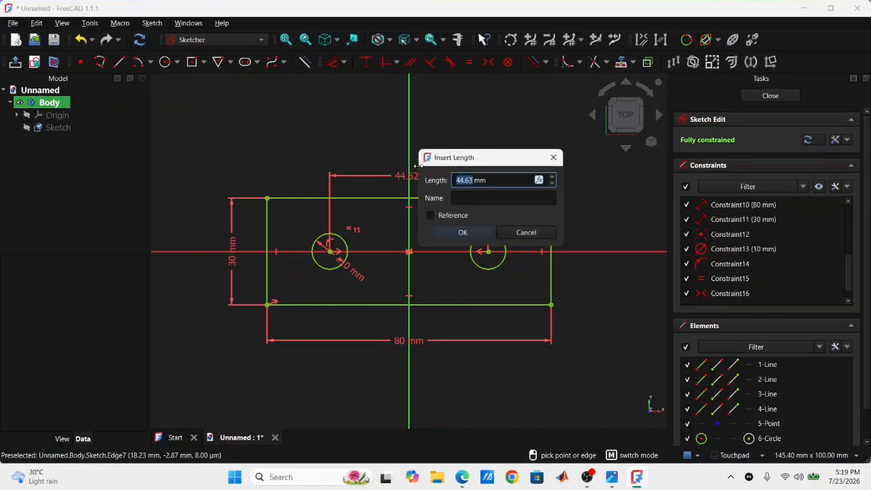
type("50")
key("Return")
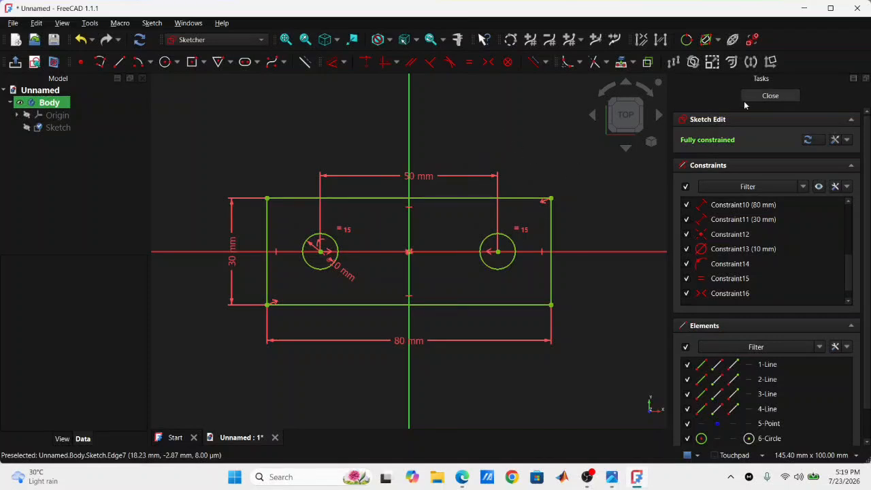
- Finish the sketch and pad it to a length of 5 mm to form the base plate
left_click(769, 96)
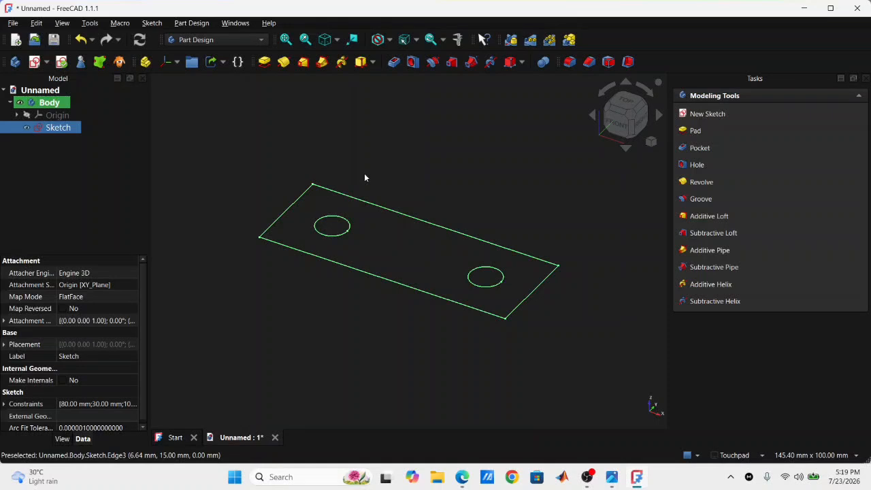
left_click(270, 64)
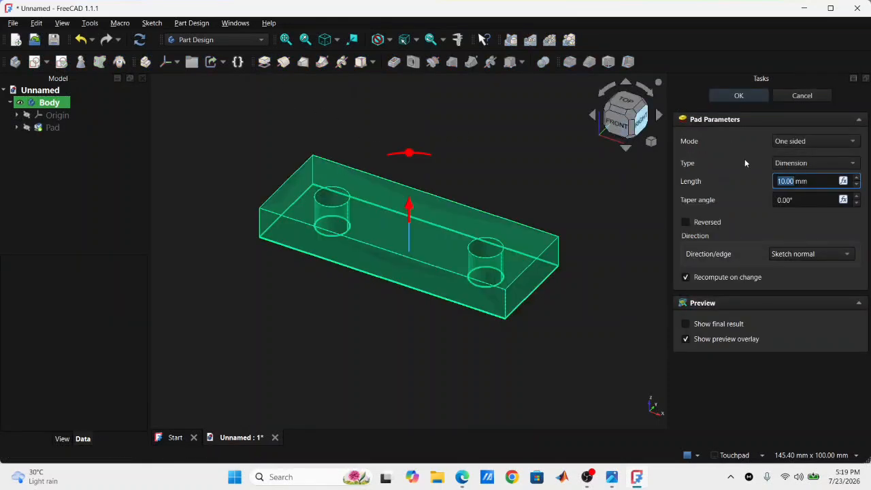
type("5")
left_click(762, 220)
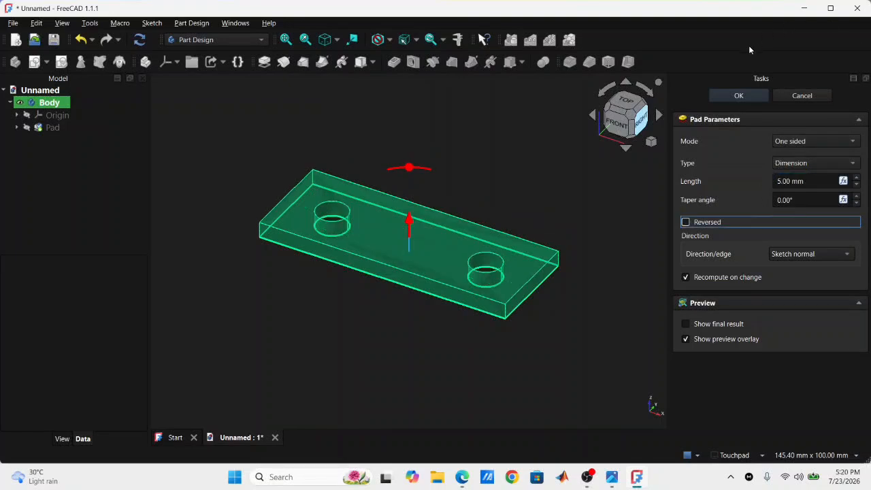
left_click(758, 95)
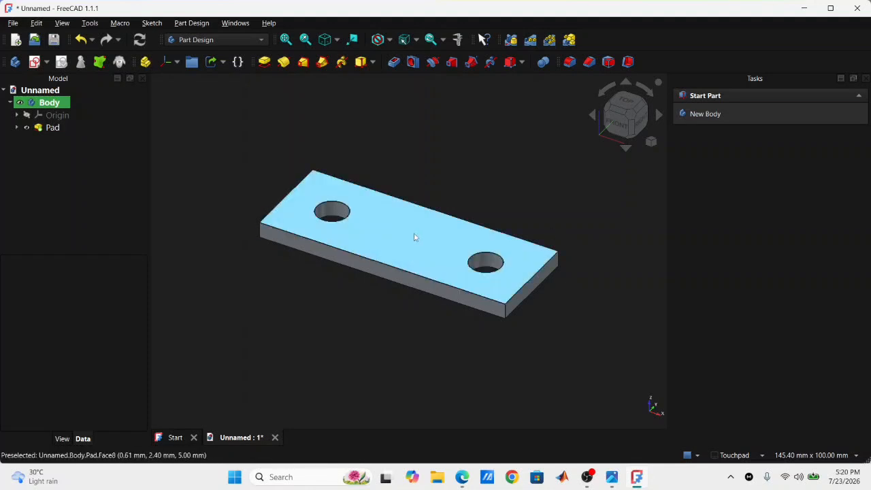
- Check the reference picture, start a sketch on the plate's top face and project its long front edge as external geometry
left_click(622, 480)
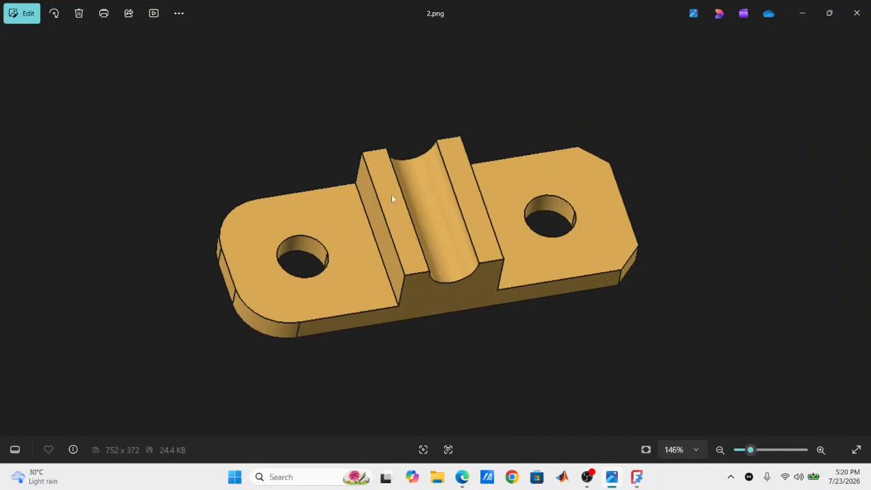
left_click(612, 478)
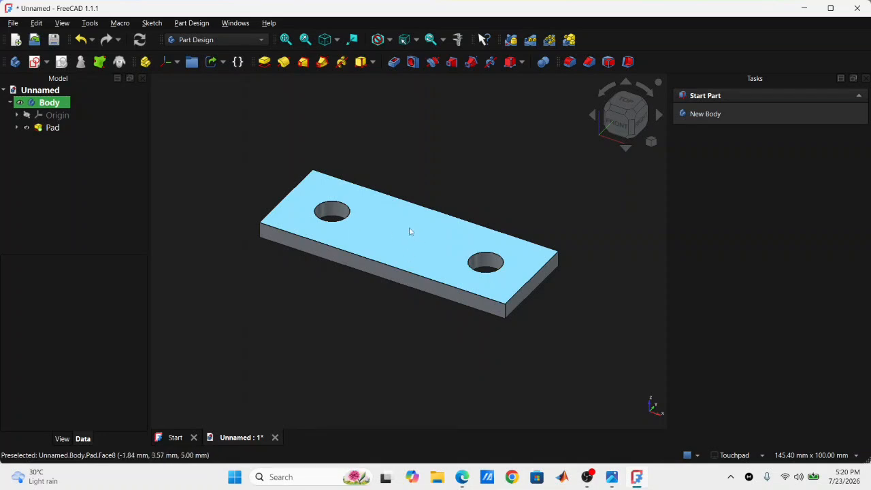
left_click(410, 231)
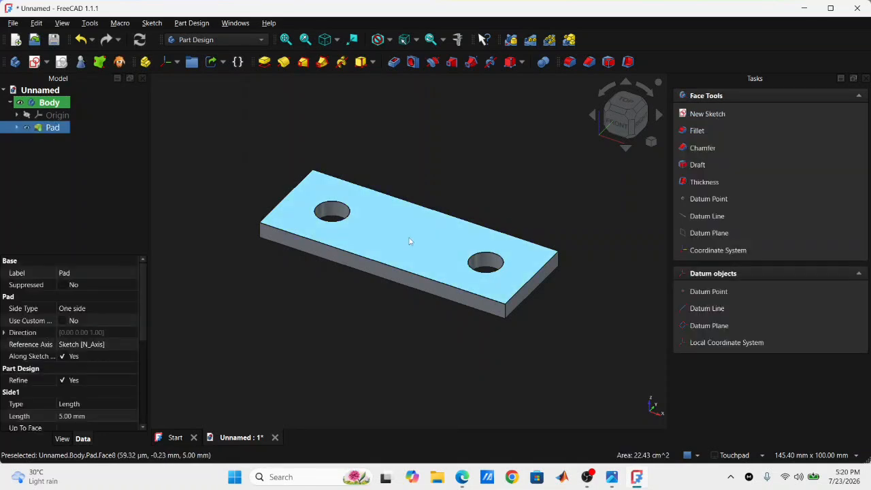
left_click(37, 65)
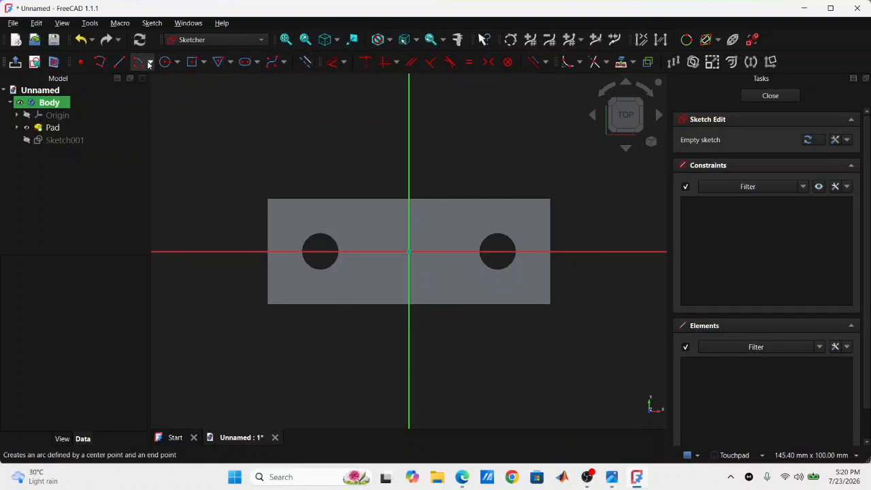
left_click(620, 63)
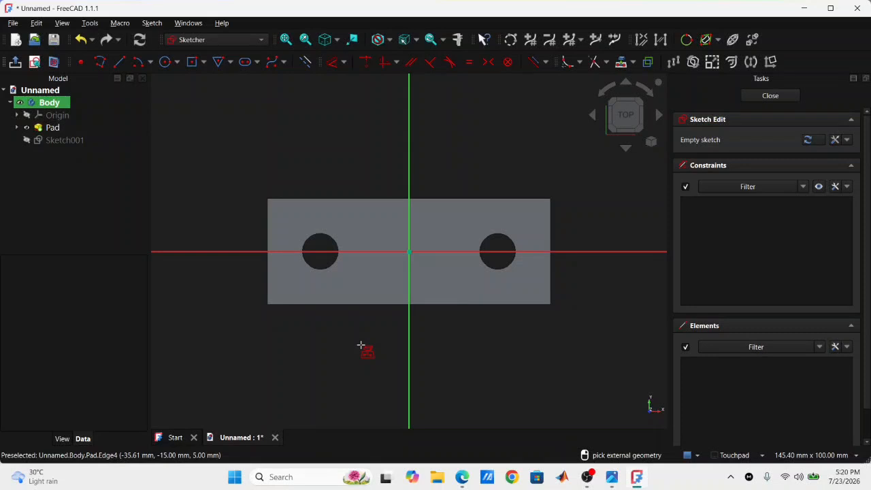
left_click(376, 303)
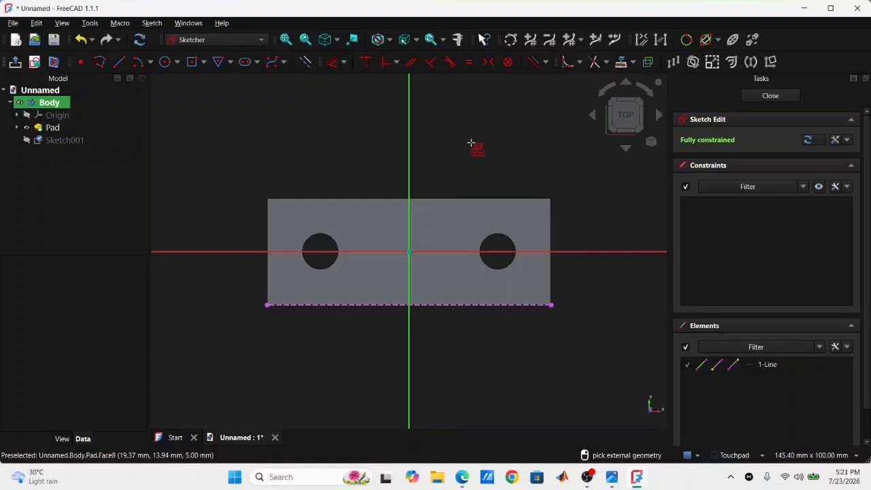
key("Escape")
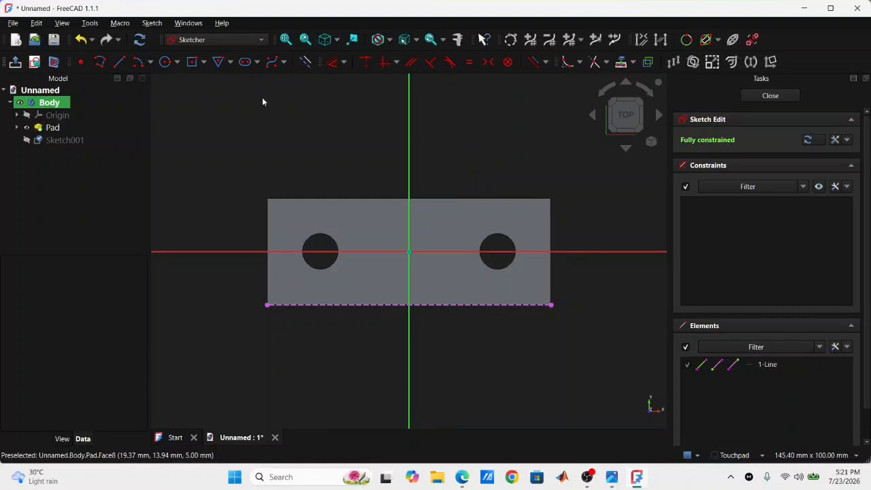
- Draw a rectangle centered on the origin, 20 mm wide and extending slightly past both long edges of the plate
left_click(301, 67)
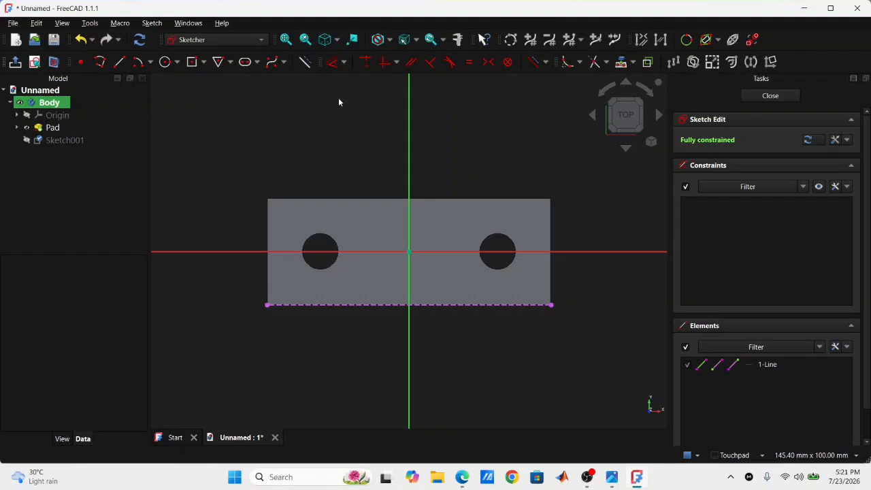
left_click(192, 62)
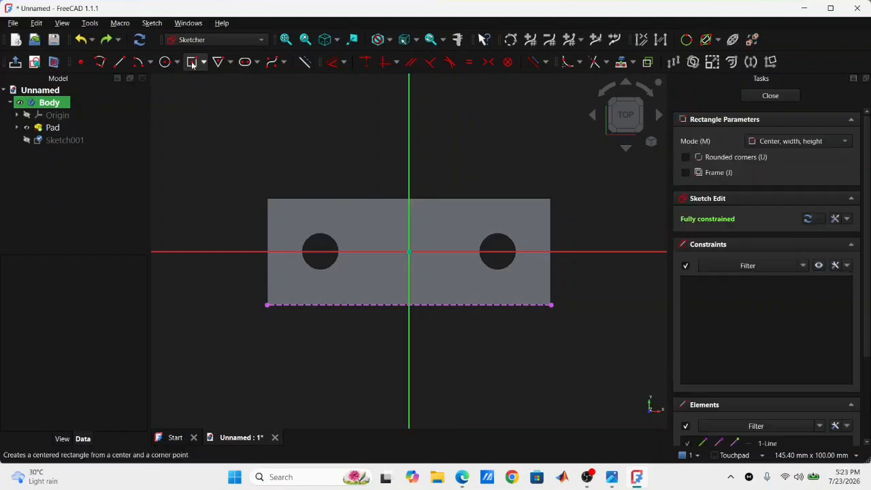
left_click(409, 252)
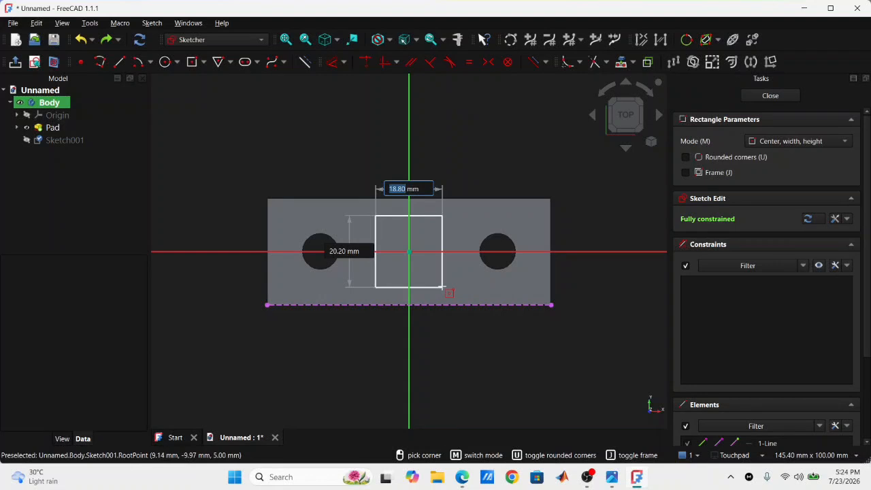
type("20")
key("Tab")
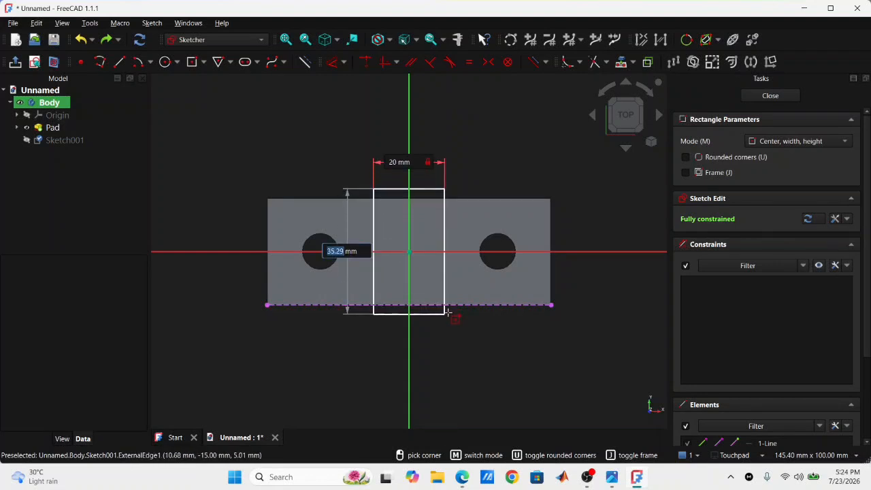
left_click(449, 315)
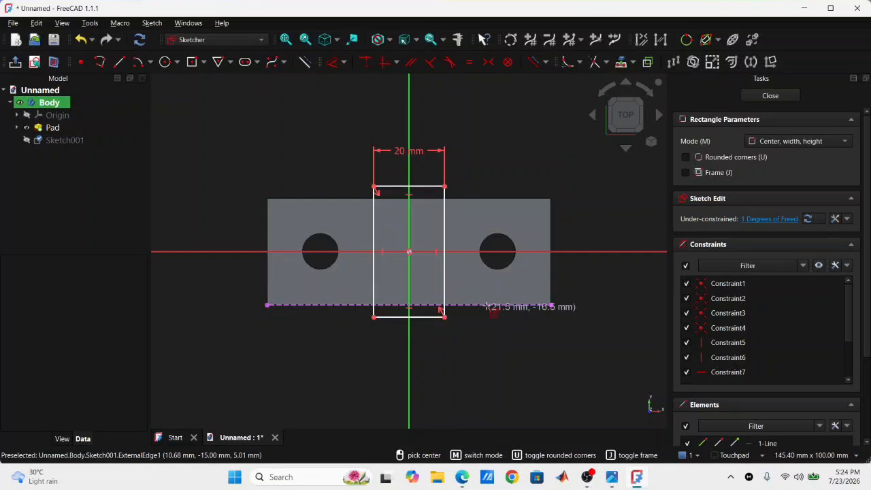
right_click(512, 147)
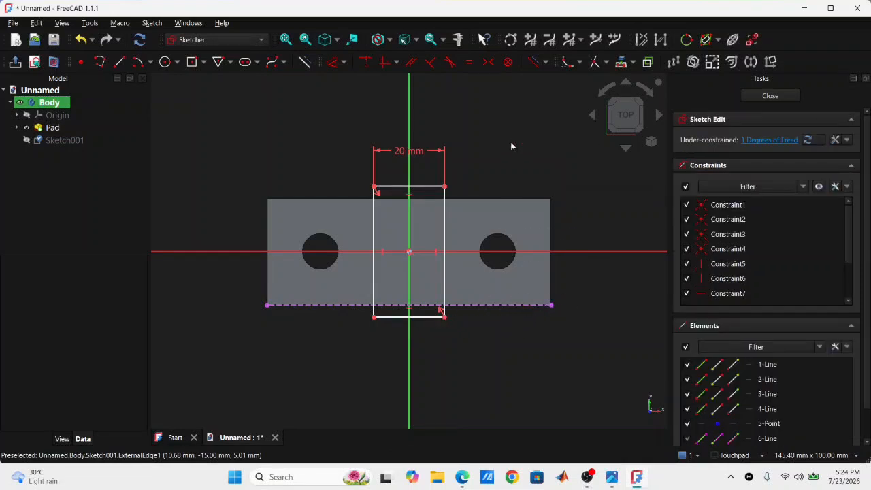
- Constrain the rectangle's lower right corner onto the projected front edge of the plate
left_click(444, 317)
left_click(458, 306)
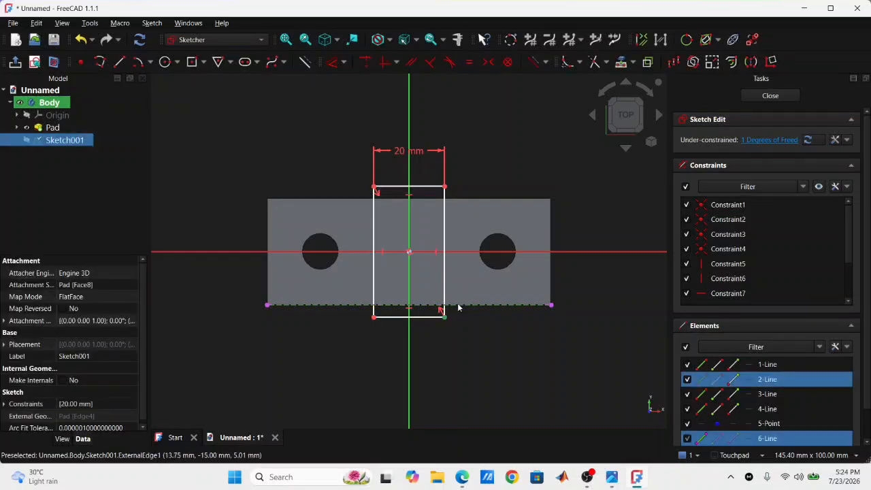
left_click(364, 64)
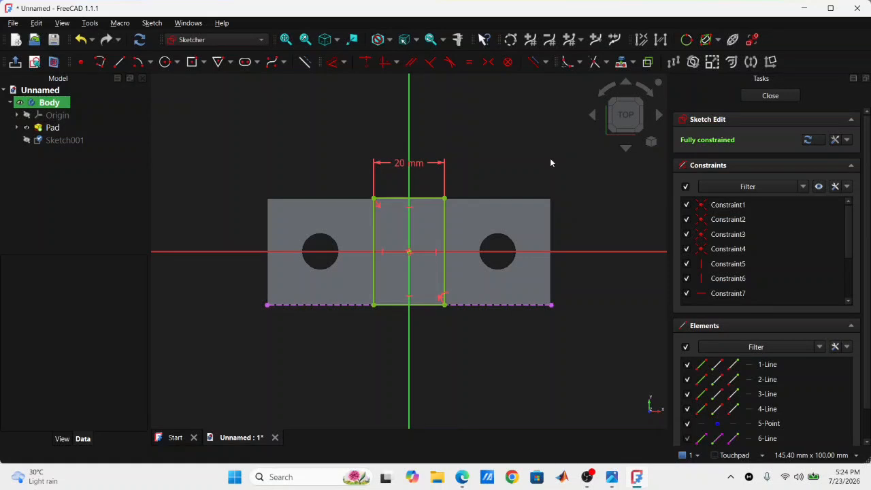
- Finish the rectangle sketch and pad it to a length of 10 mm to form the central block
left_click(763, 99)
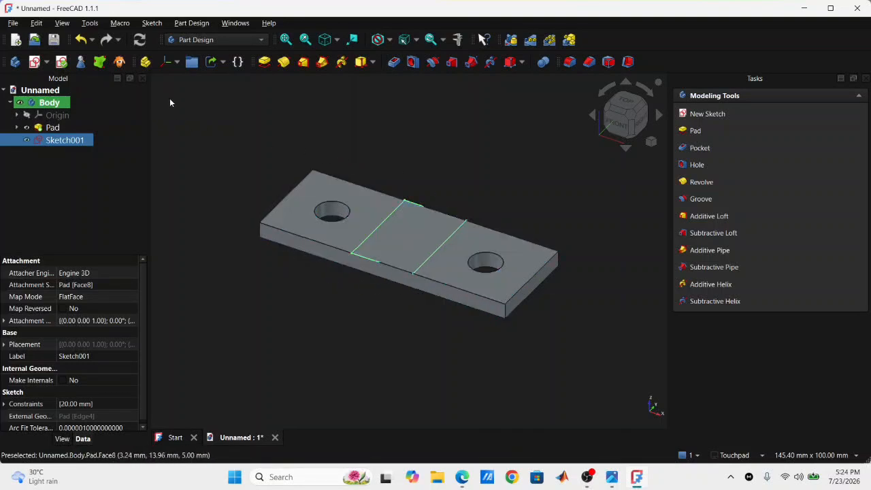
left_click(264, 61)
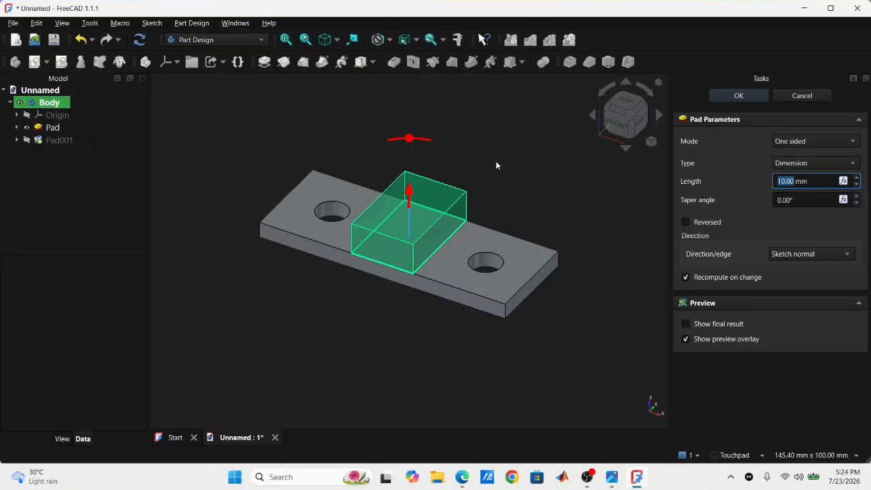
type("10")
left_click(754, 224)
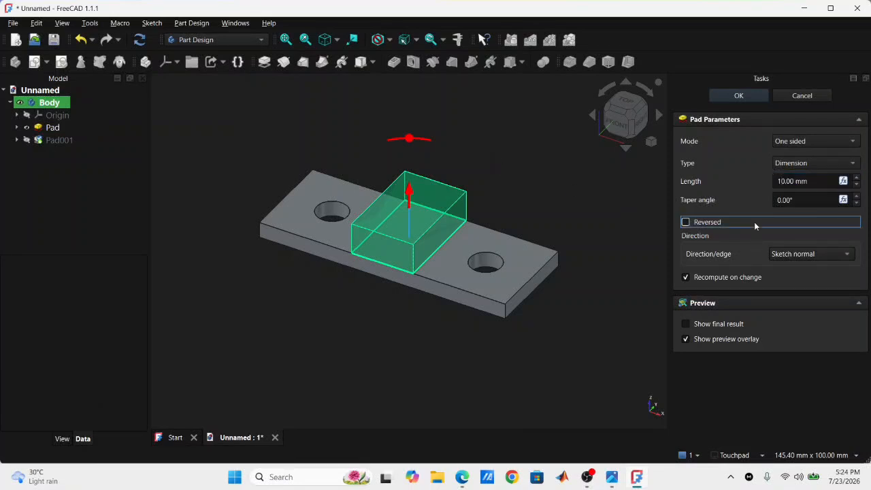
left_click(742, 96)
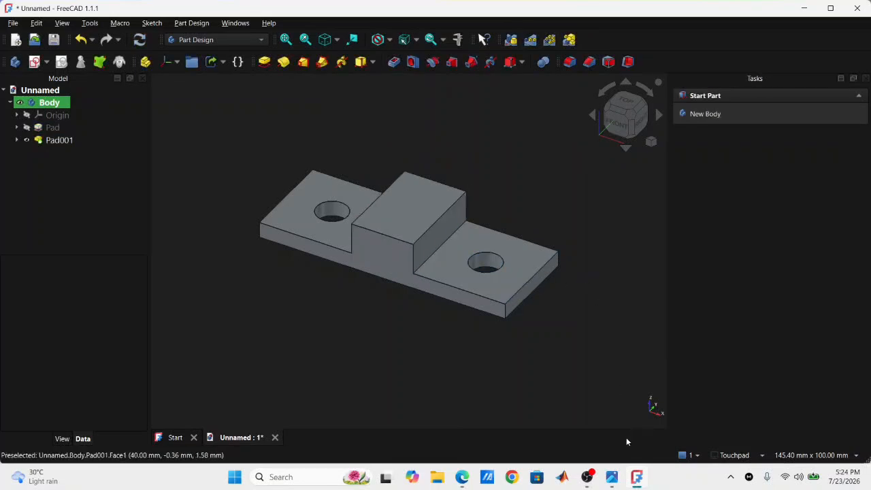
- Check the reference picture, start a sketch on the bracket's front face and project the central block's top edge as external geometry
left_click(617, 478)
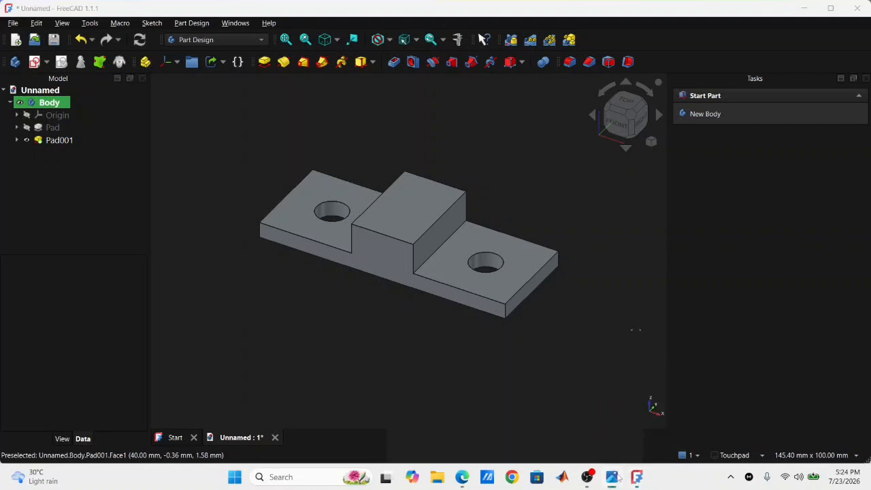
left_click(618, 477)
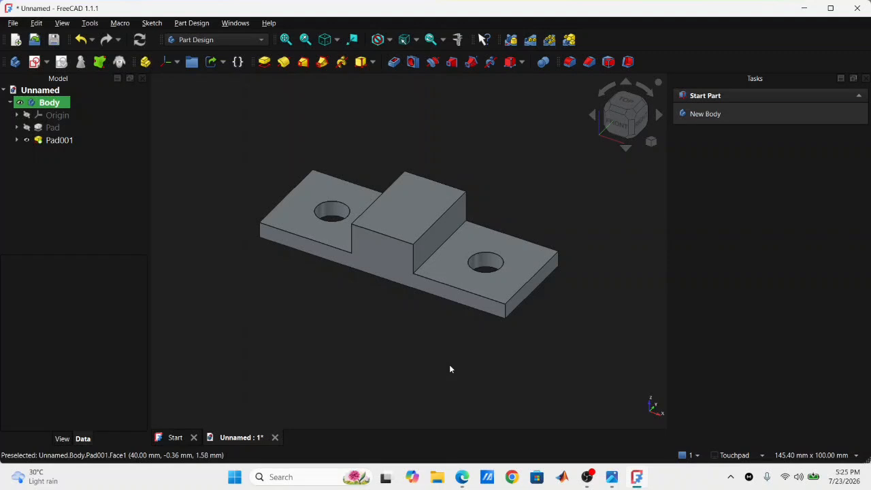
left_click(402, 272)
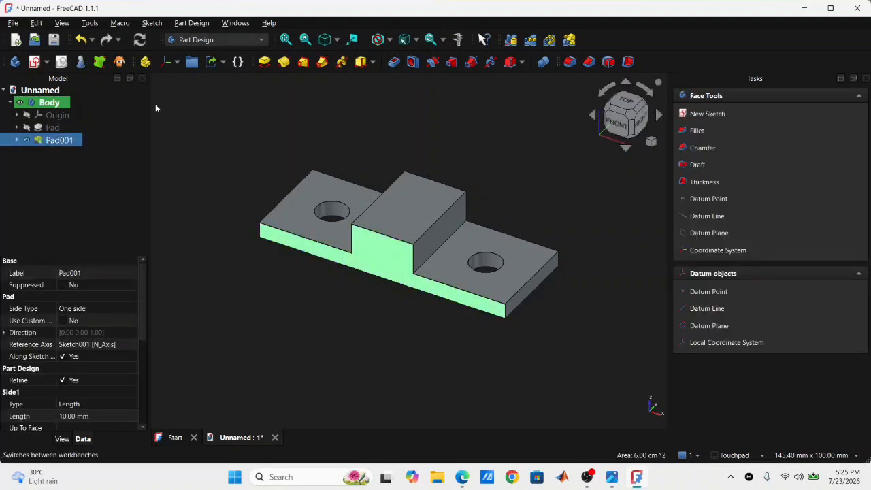
left_click(36, 62)
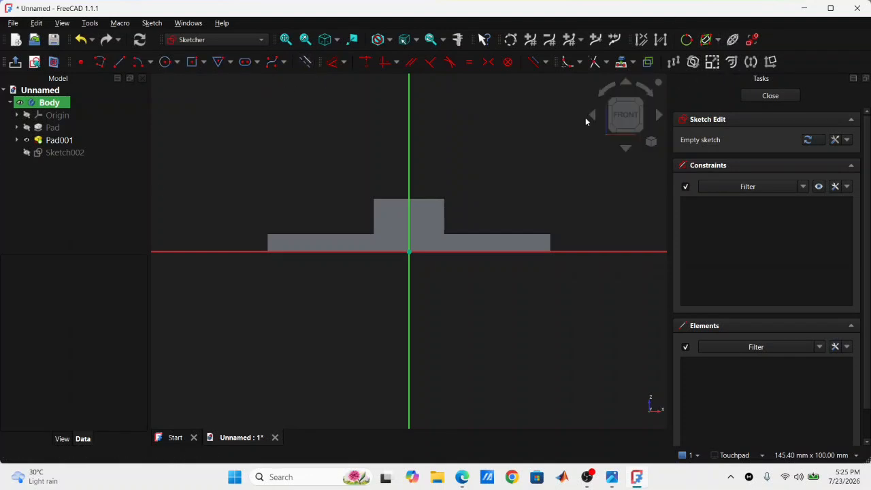
left_click(627, 64)
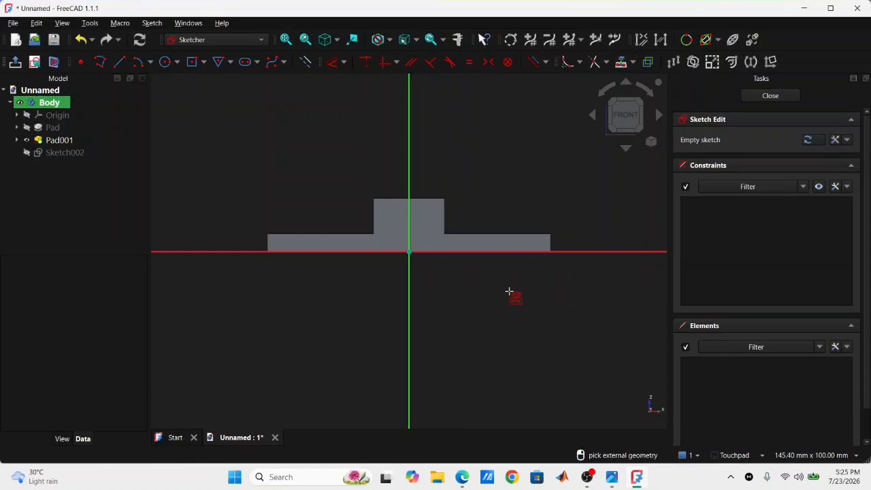
left_click(418, 199)
right_click(451, 162)
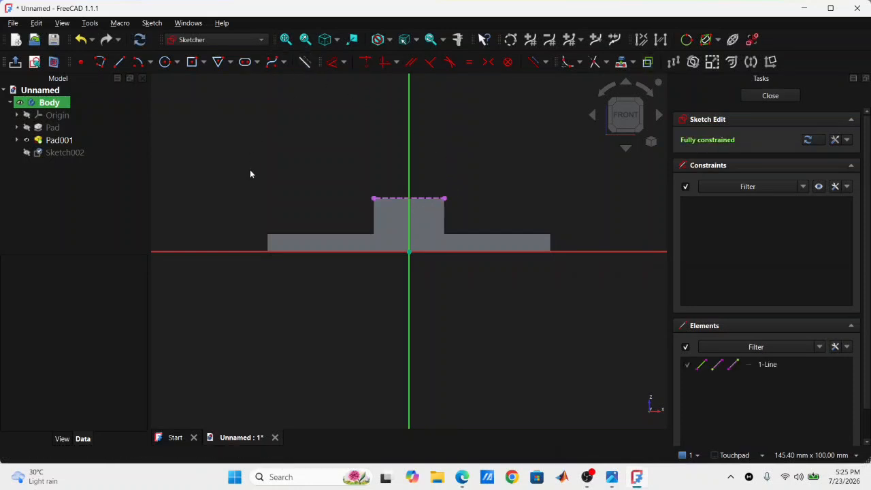
- Draw a circle of 10 mm diameter centered on the vertical axis above the central block
left_click(164, 61)
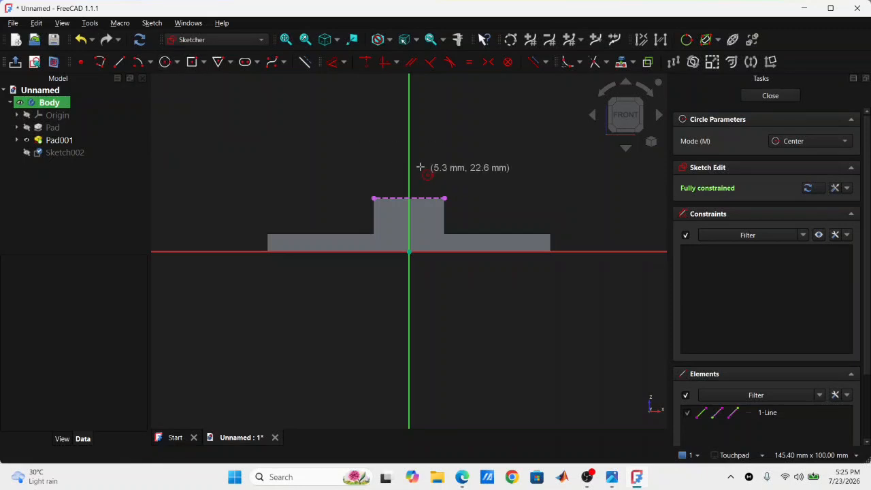
left_click(409, 149)
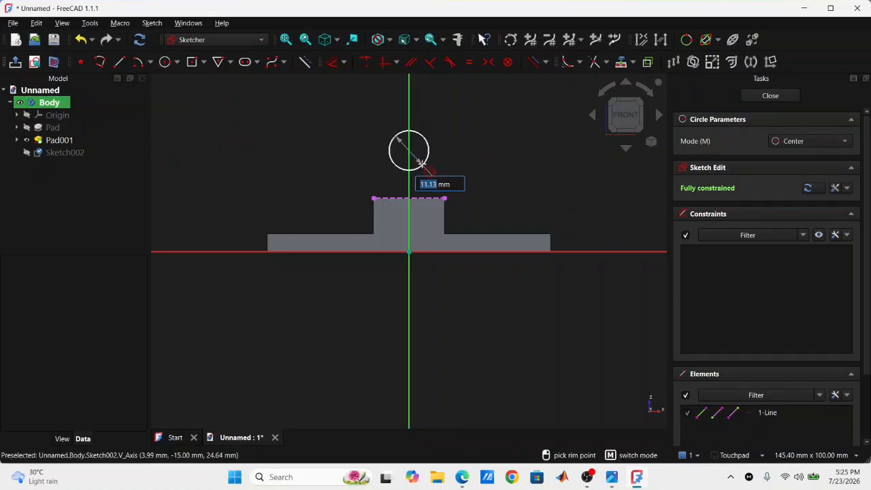
type("10")
key("Return")
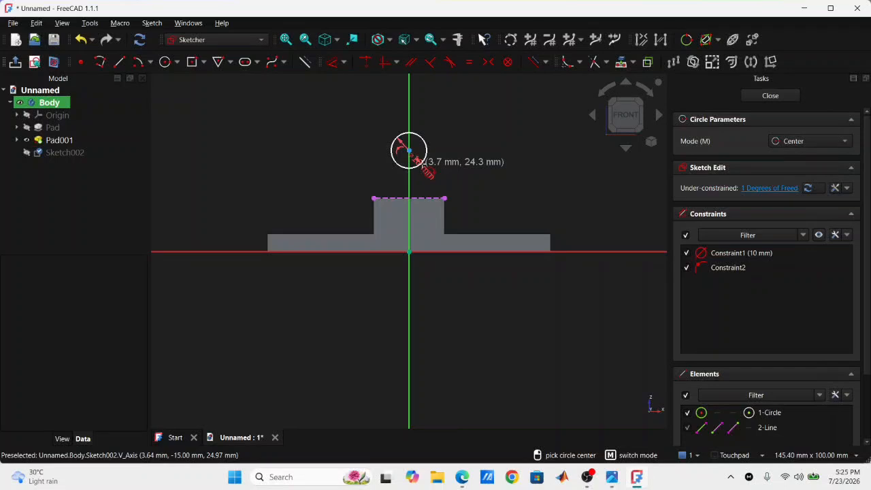
key("Escape")
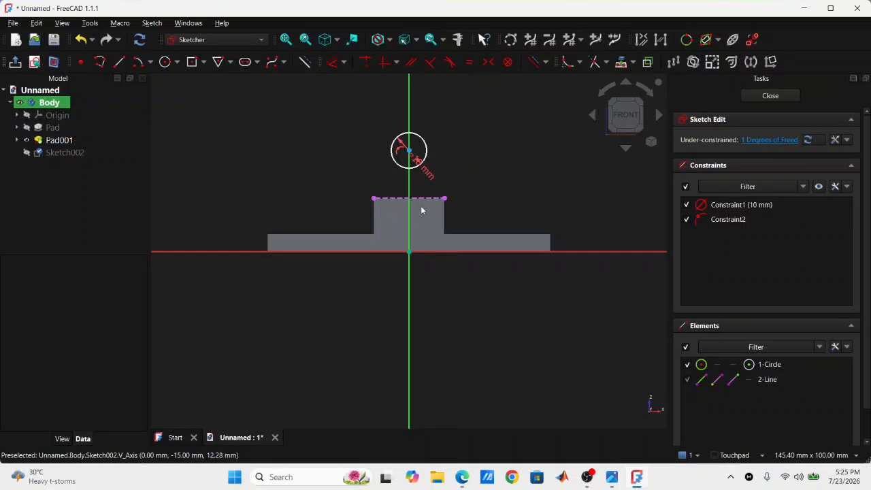
- Constrain the circle's center onto the projected top edge of the block and finish the sketch
left_click(412, 154)
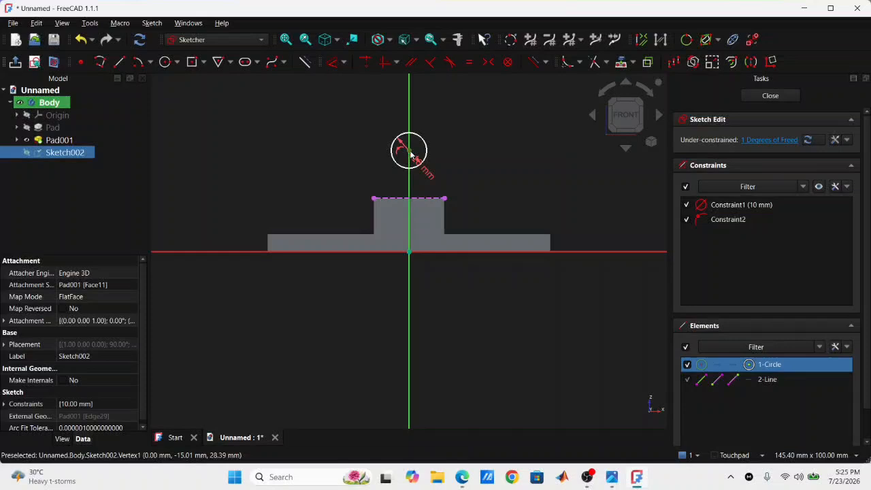
left_click(414, 197)
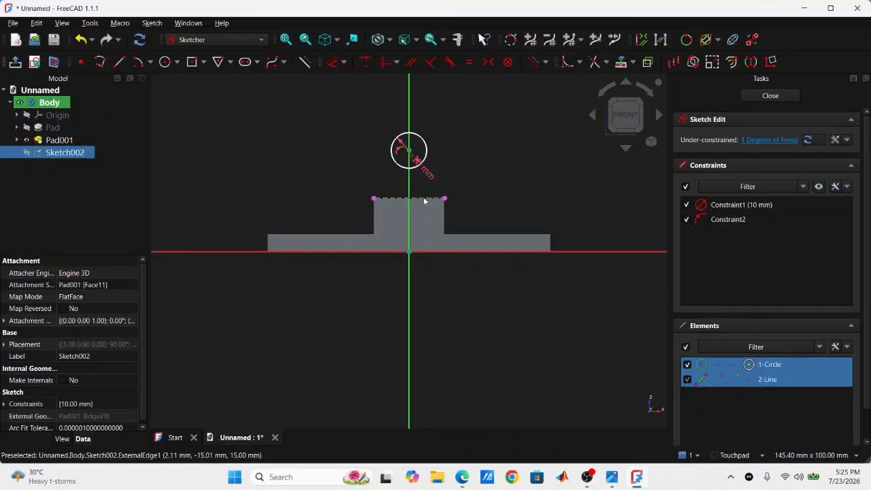
left_click(367, 63)
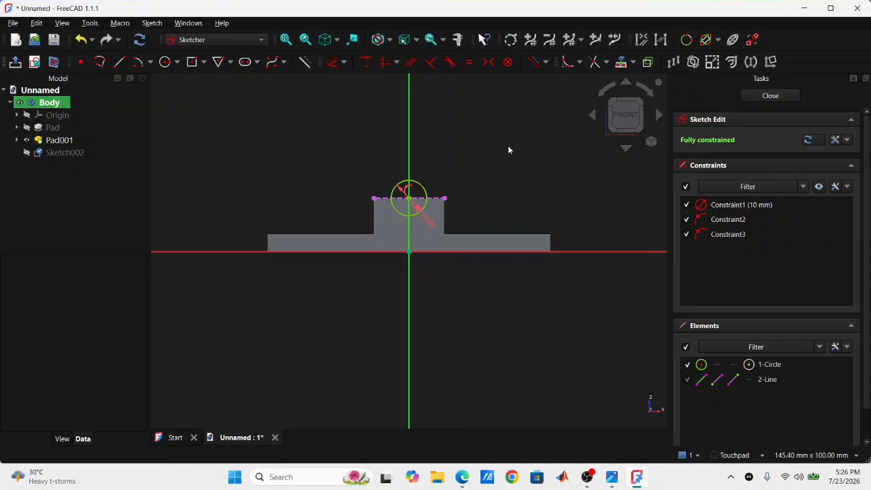
key("Escape")
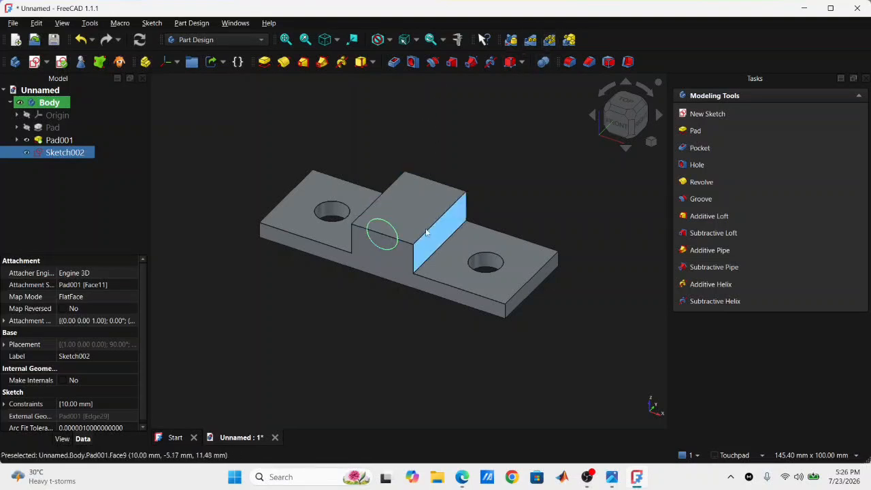
- Pocket the 10 mm circle sketch with the Through all type to cut the round groove along the central block
left_click(393, 65)
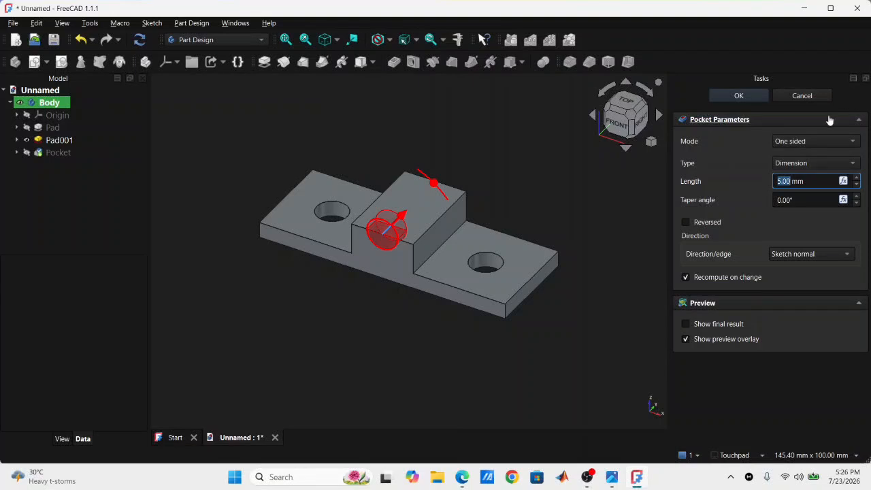
scroll(812, 182, "up", 1)
scroll(812, 182, "up", 7)
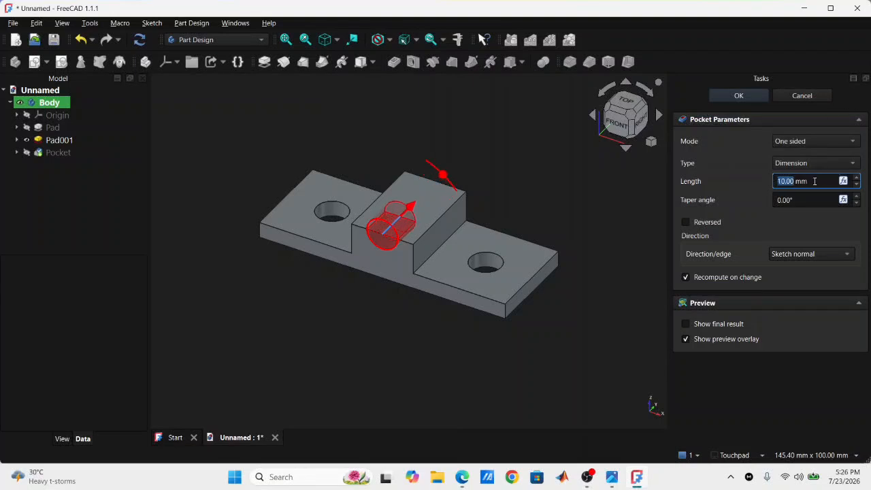
scroll(815, 181, "up", 1)
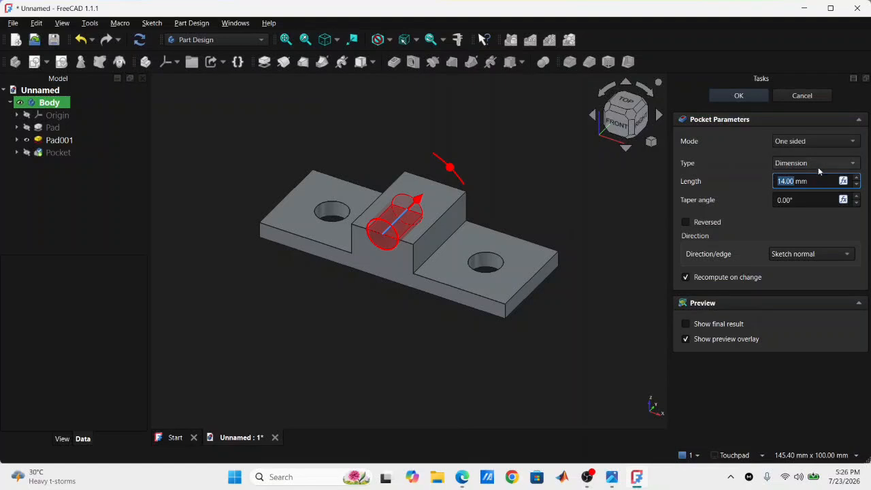
left_click(818, 169)
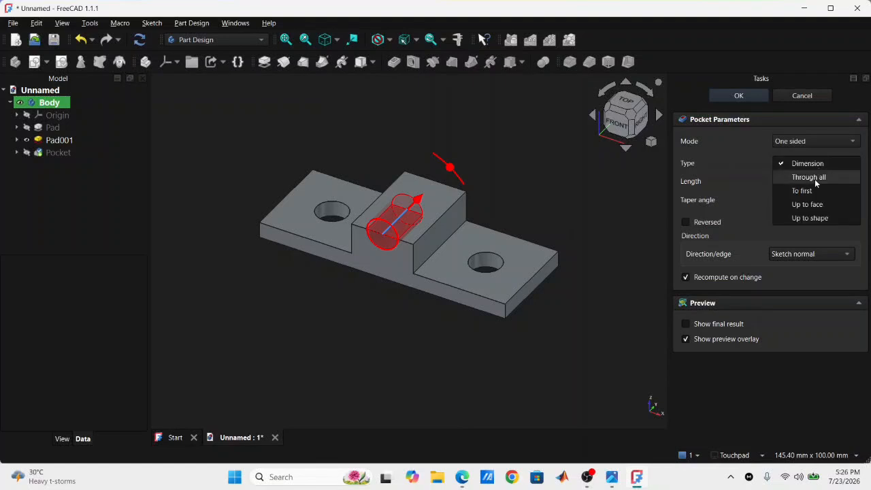
left_click(815, 178)
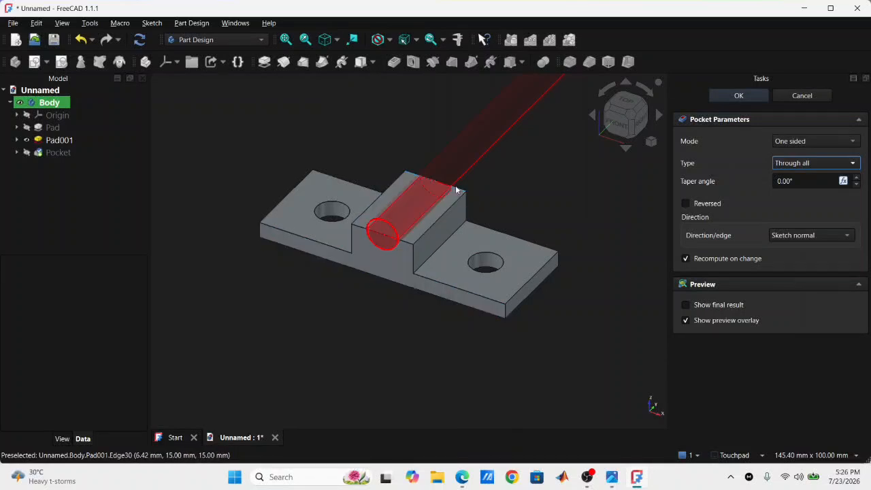
left_click(734, 95)
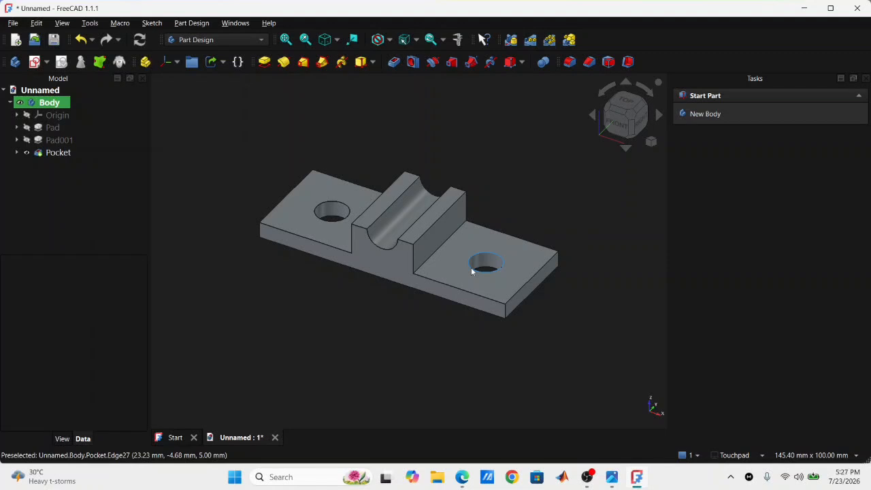
- Check the reference picture and chamfer the two vertical corner edges at one end of the base plate with a 5 mm equal-distance size
left_click(612, 478)
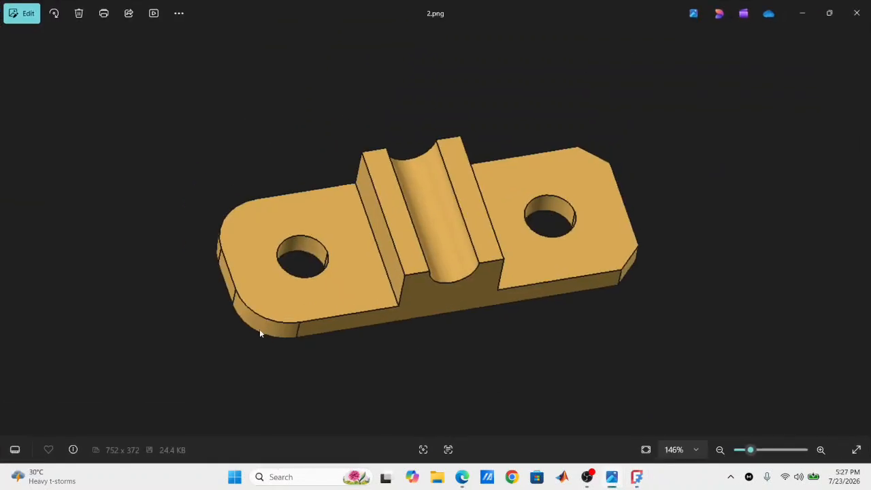
left_click(636, 477)
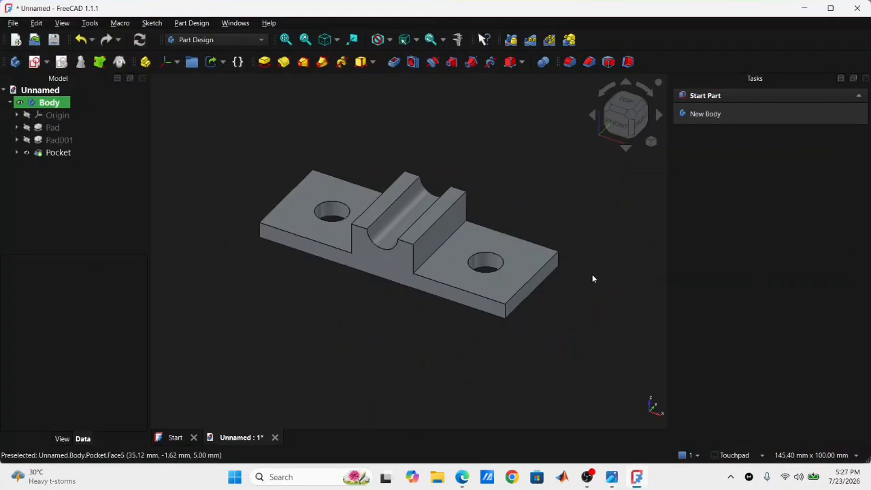
left_click_drag(592, 280, 523, 347, "shift")
left_click(474, 313)
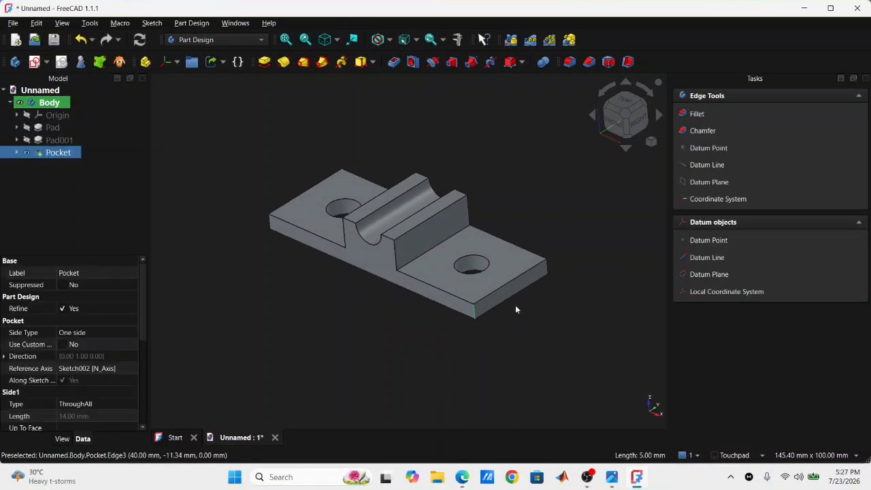
left_click(548, 268, "ctrl")
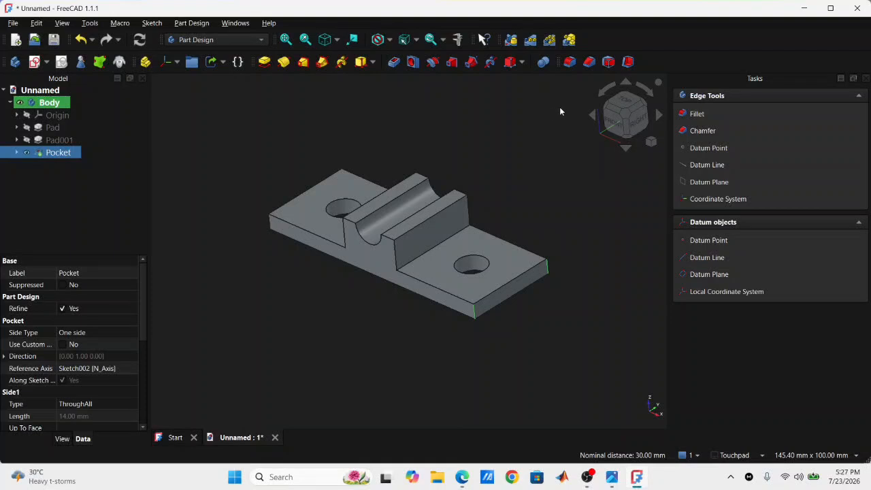
left_click(589, 62)
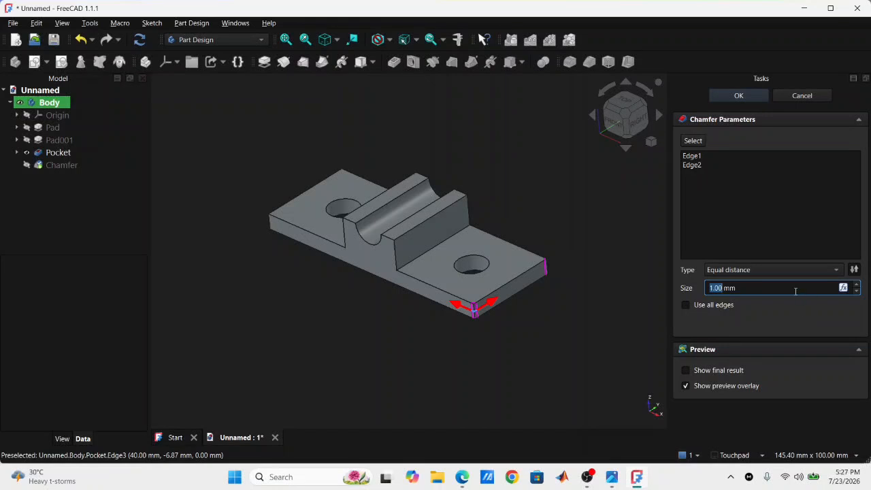
scroll(795, 290, "up", 1)
scroll(795, 290, "up", 1)
scroll(795, 291, "up", 2)
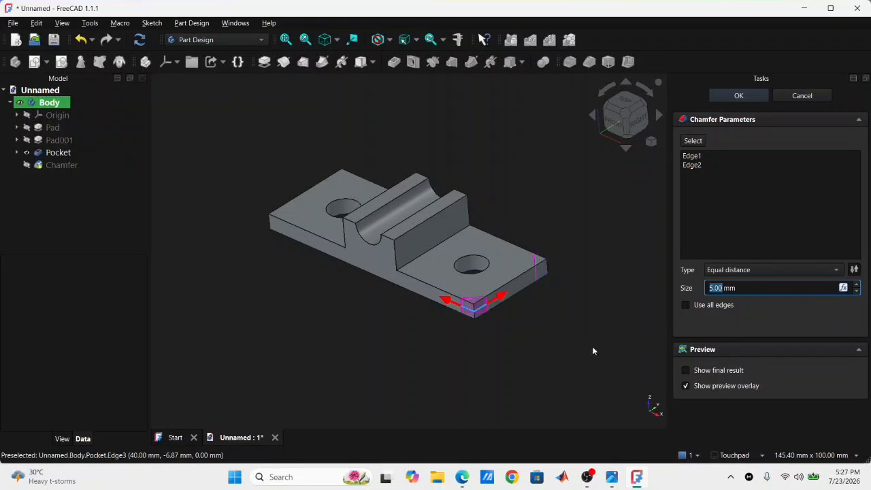
middle_click_drag(588, 338, 582, 266, "shift")
left_click(706, 320)
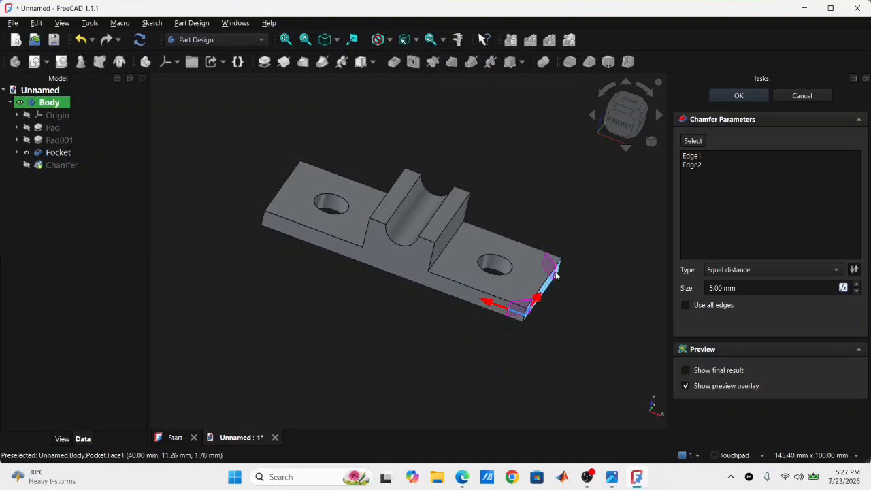
left_click(726, 99)
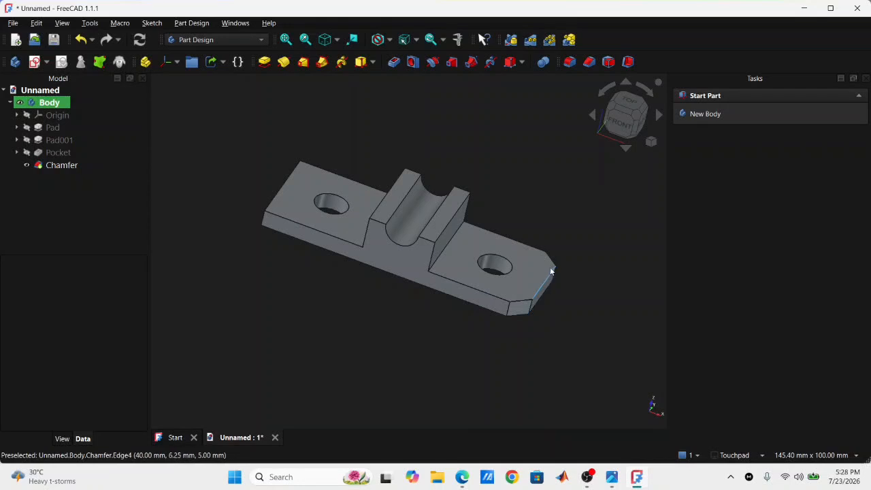
- Fillet the two vertical corner edges at the unchamfered end of the base plate with a 10 mm radius
left_click_drag(486, 334, 464, 334, "alt")
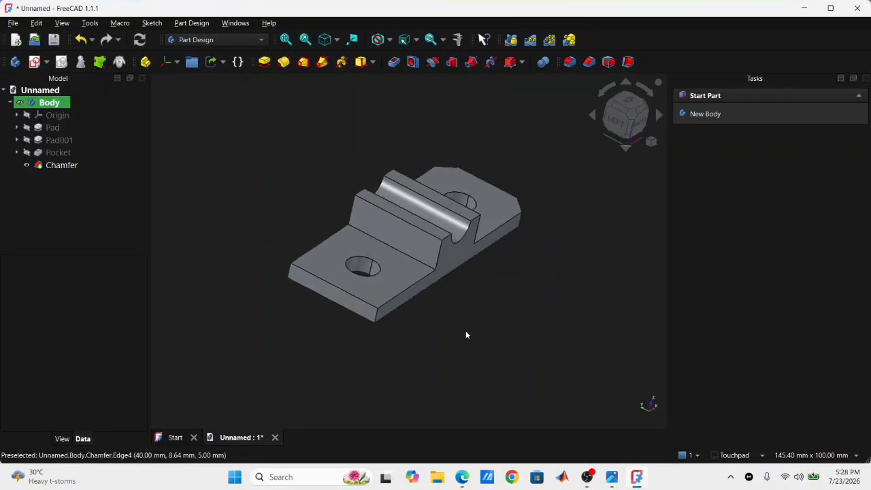
left_click(375, 321)
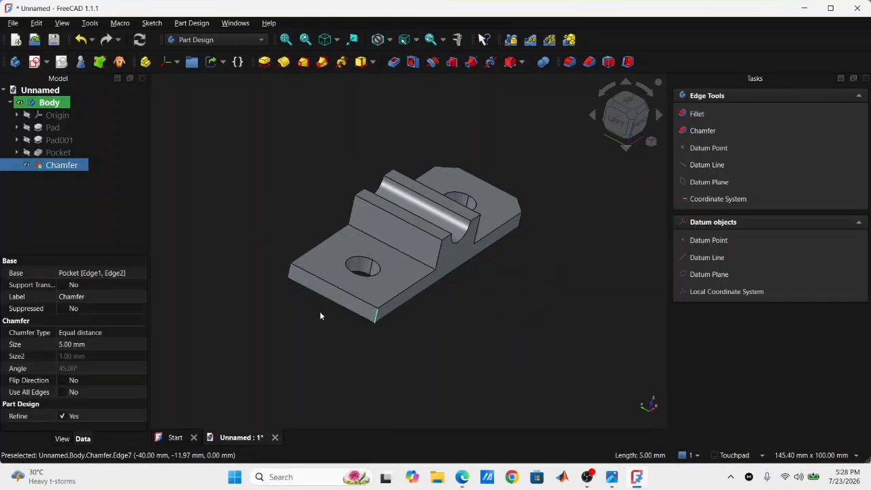
left_click(288, 272, "ctrl")
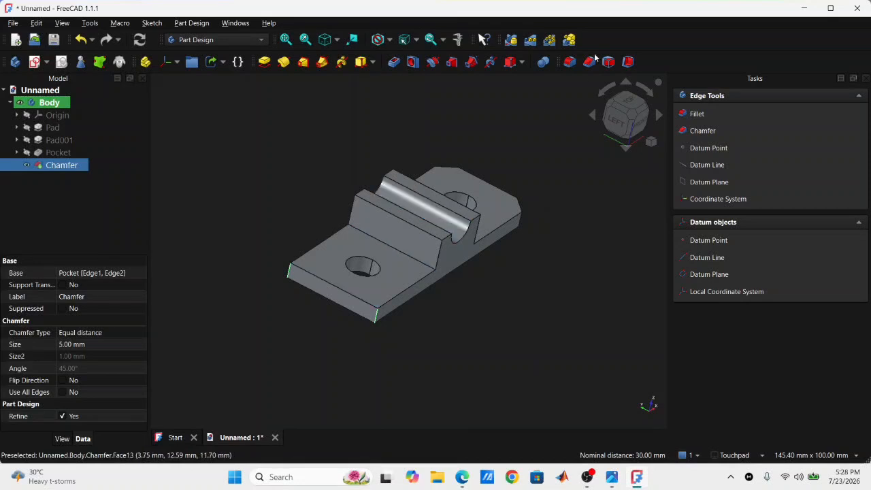
left_click(570, 62)
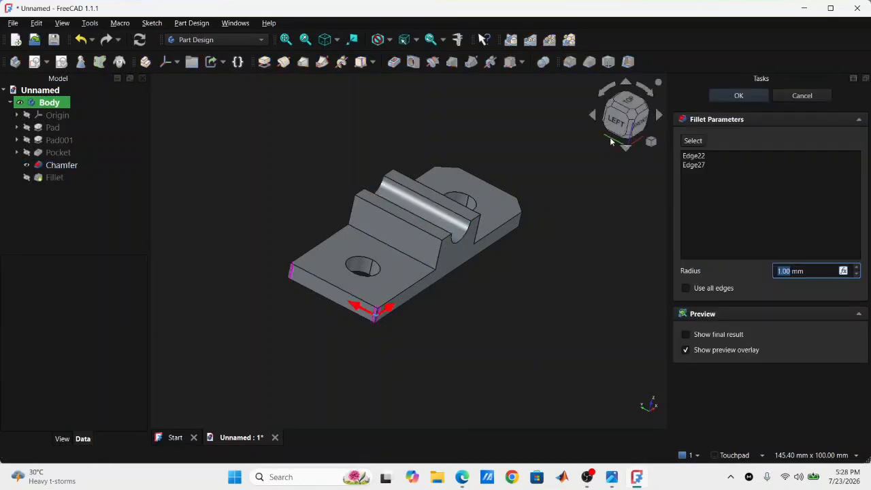
type("10")
left_click_drag(375, 310, 525, 313, "alt")
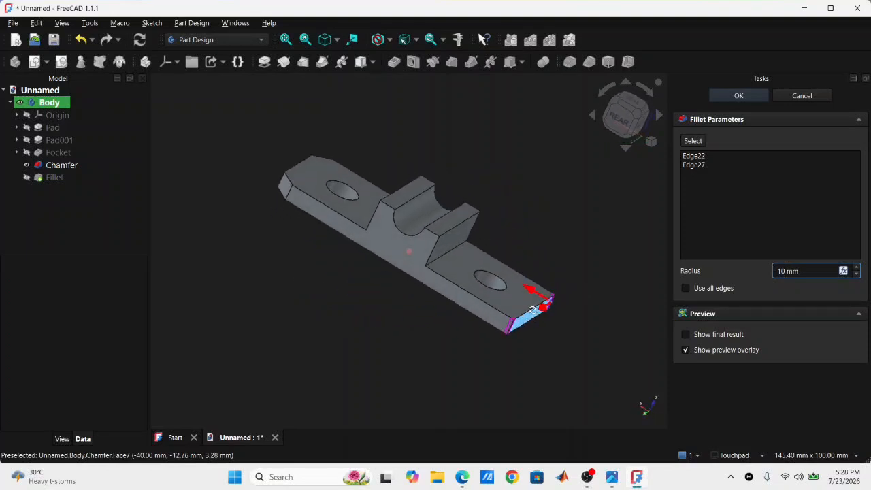
key("Return")
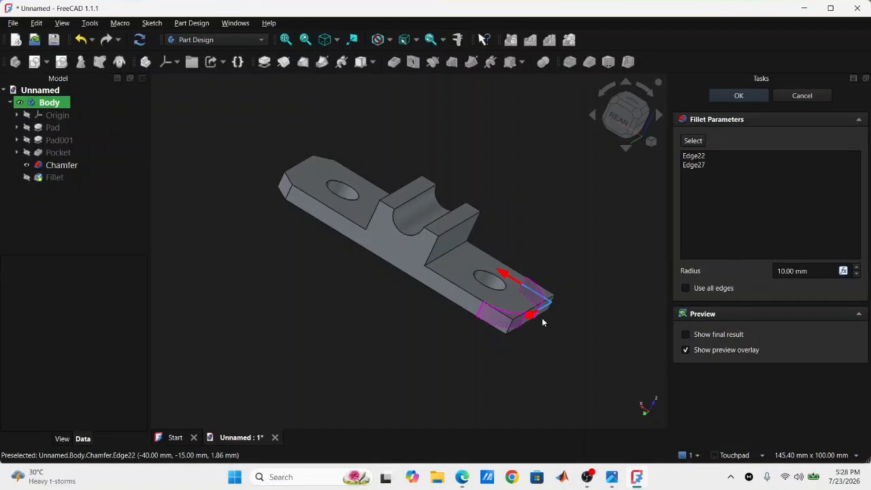
left_click(719, 95)
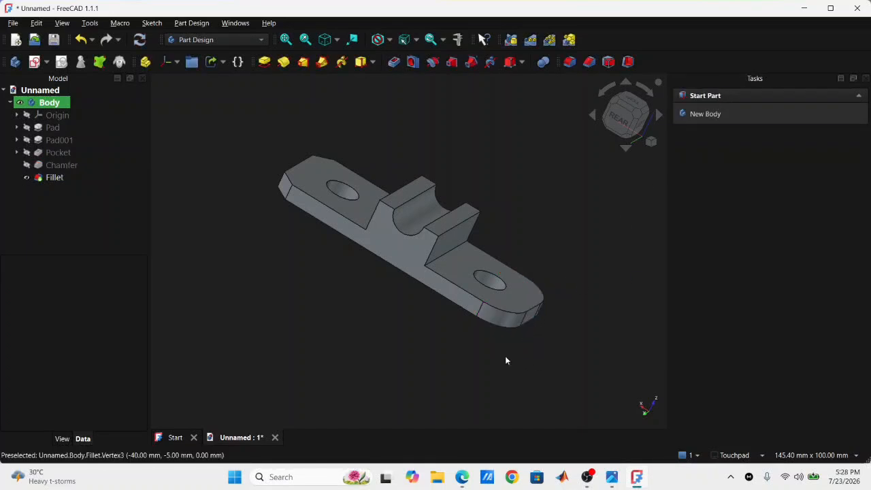
- Compare the bracket with the reference picture and set the body's appearance material to Wood-Generic
middle_click_drag(504, 356, 542, 259)
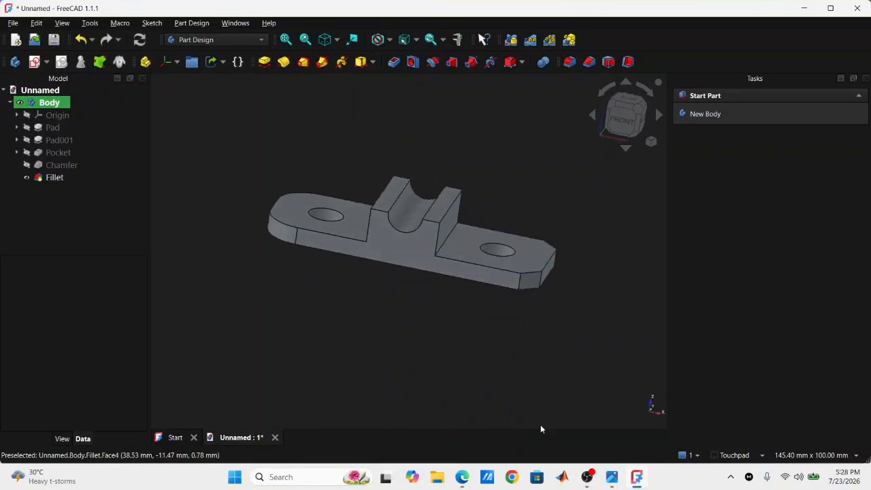
middle_click_drag(541, 429, 564, 412)
left_click(612, 478)
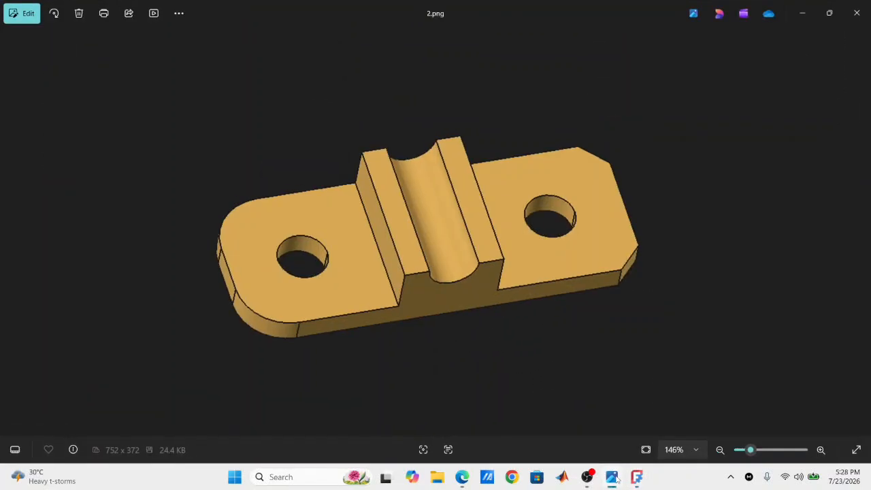
left_click(612, 477)
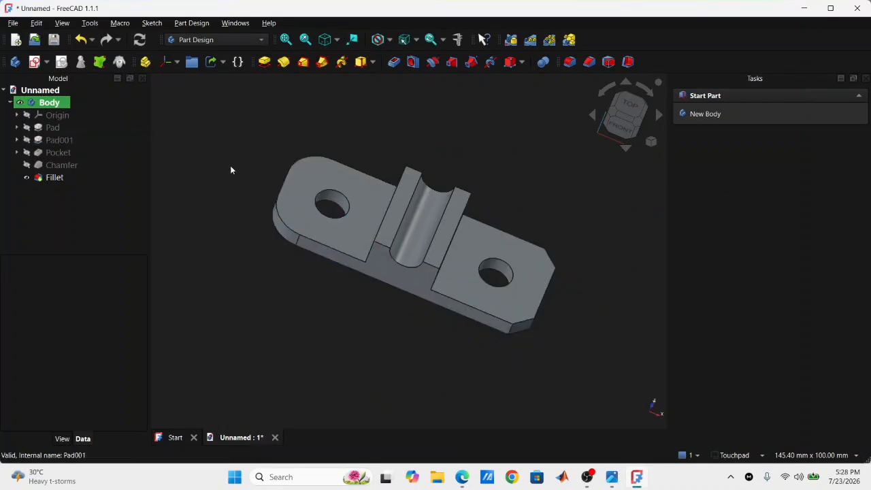
left_click(68, 103)
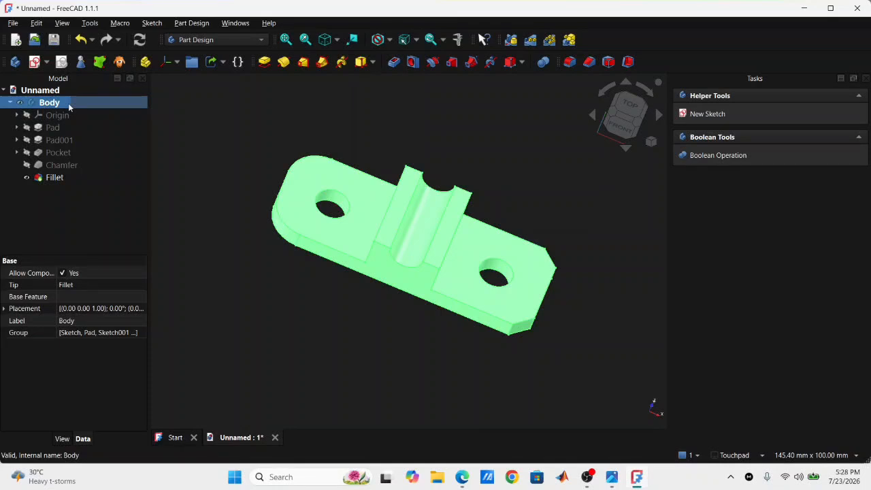
right_click(68, 107)
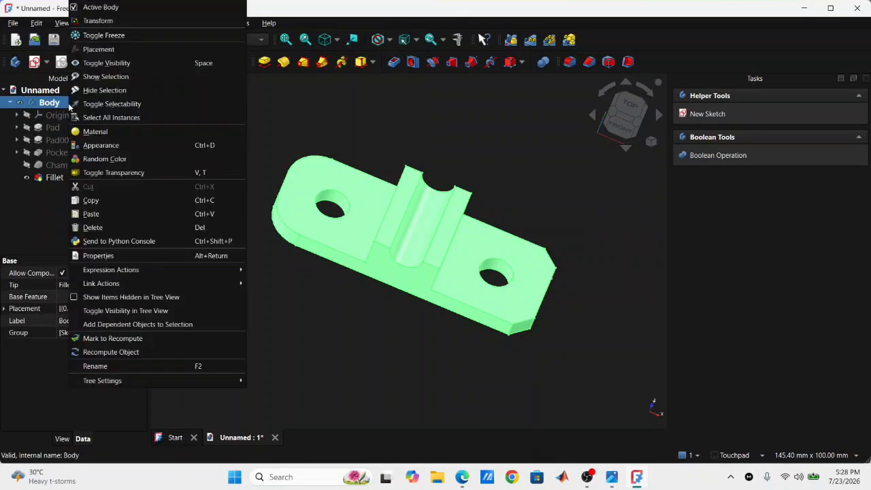
left_click(101, 144)
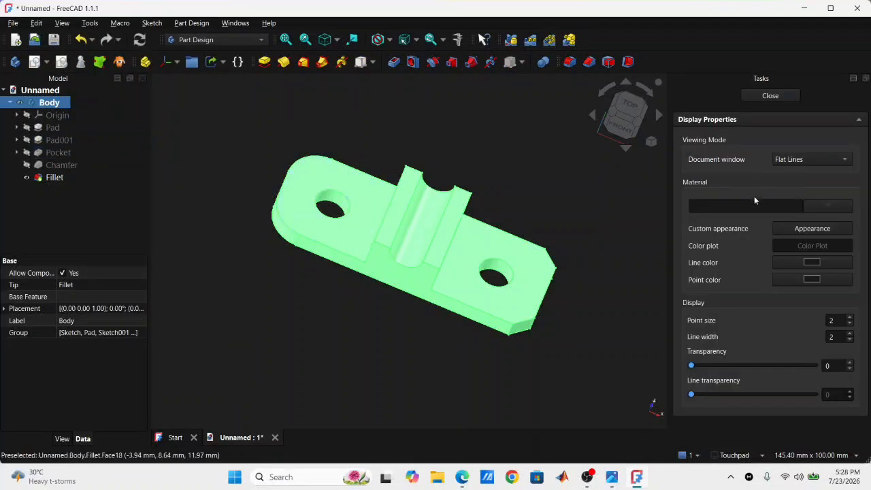
left_click(819, 206)
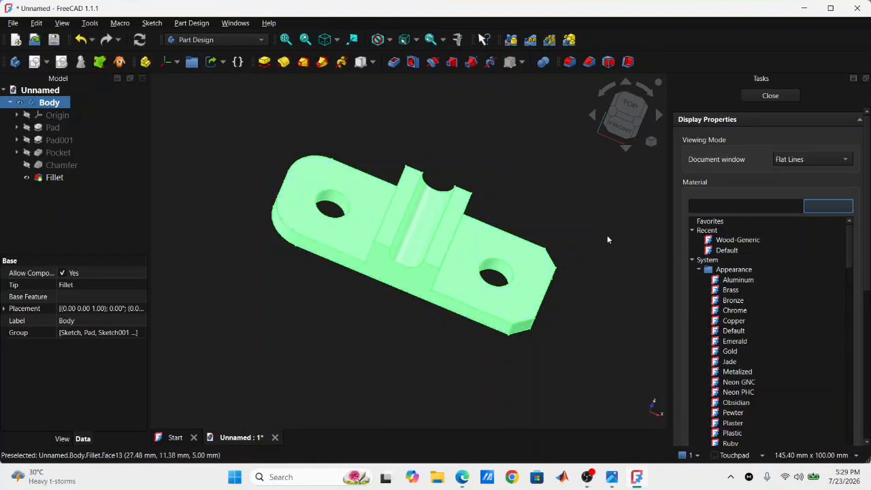
left_click(746, 240)
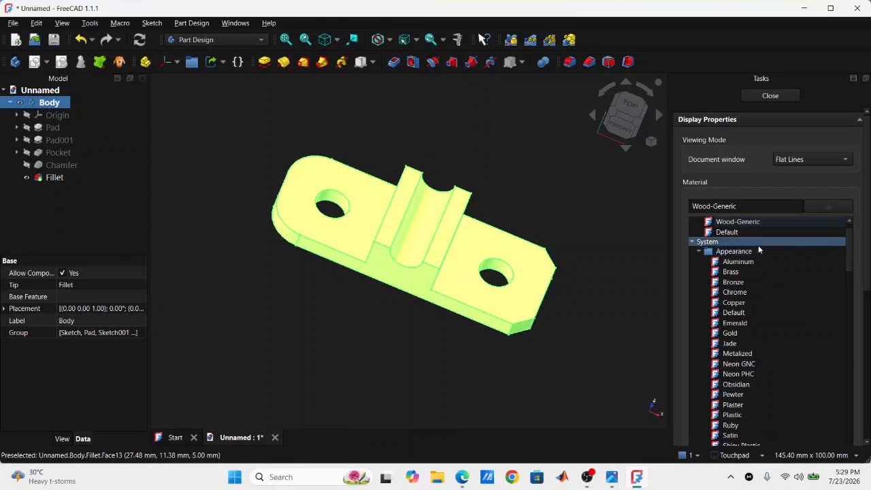
scroll(758, 245, "down", 15)
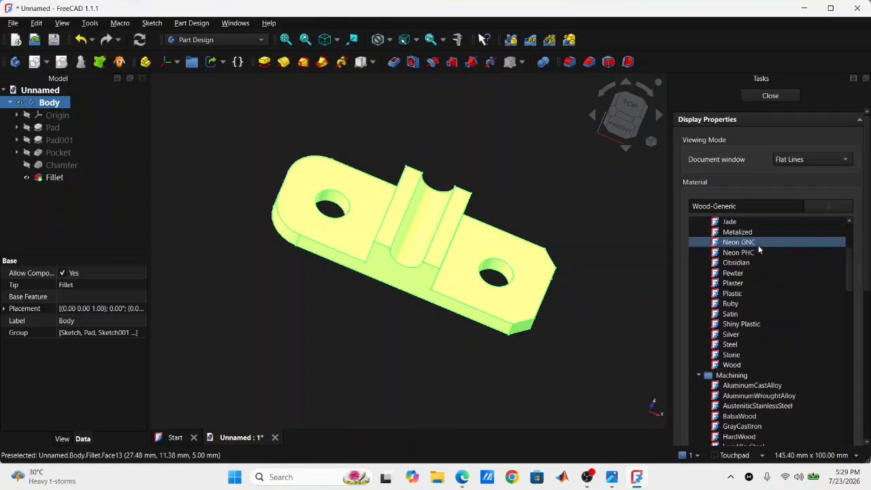
left_click(826, 207)
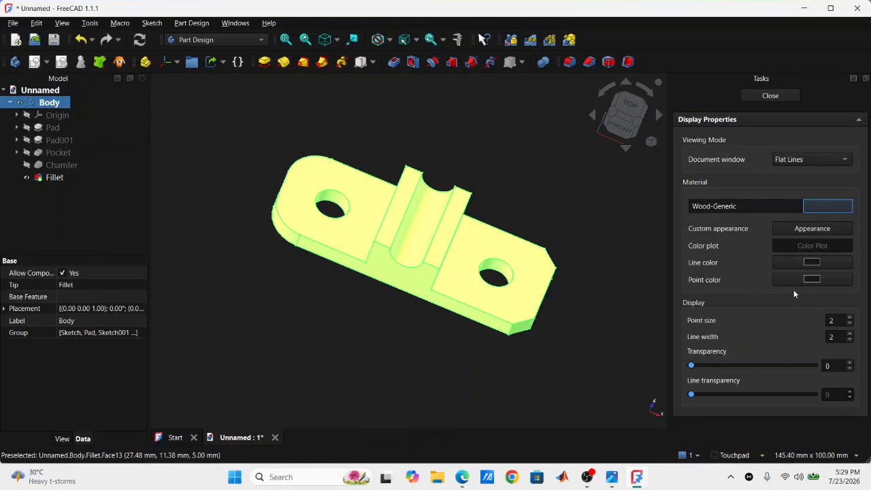
left_click(751, 95)
left_click(622, 251)
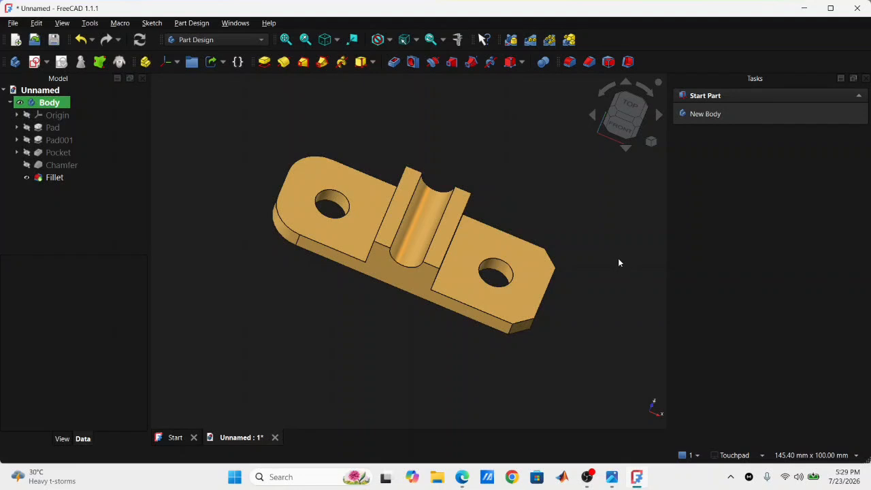
- Orient the bracket to match the reference picture and give the body a random color
left_click_drag(609, 289, 628, 420, "alt")
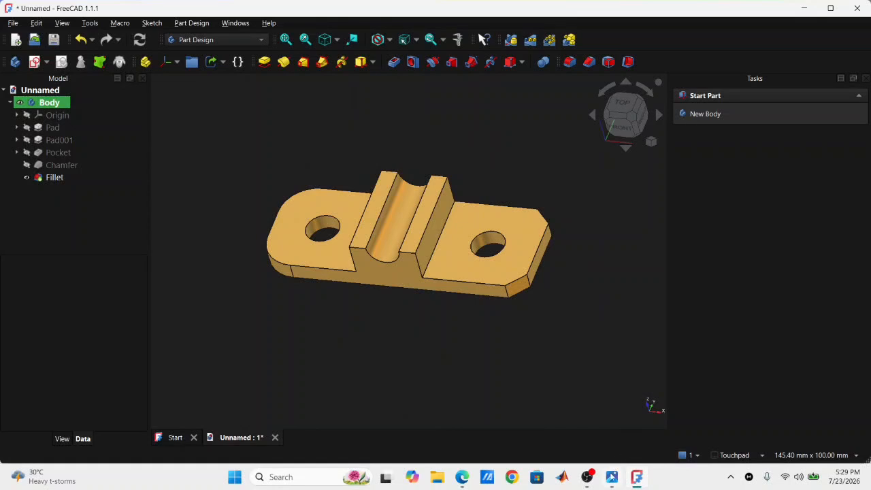
left_click(612, 477)
left_click(612, 477)
left_click_drag(531, 307, 563, 301, "alt")
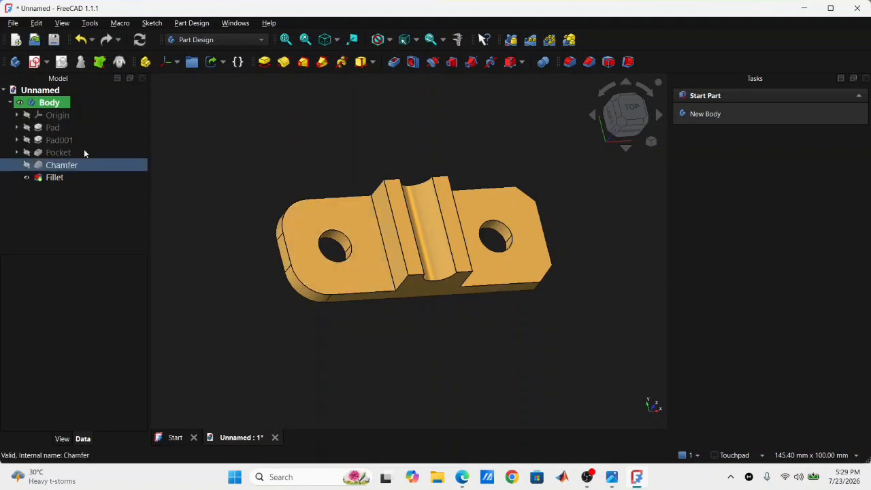
right_click(50, 103)
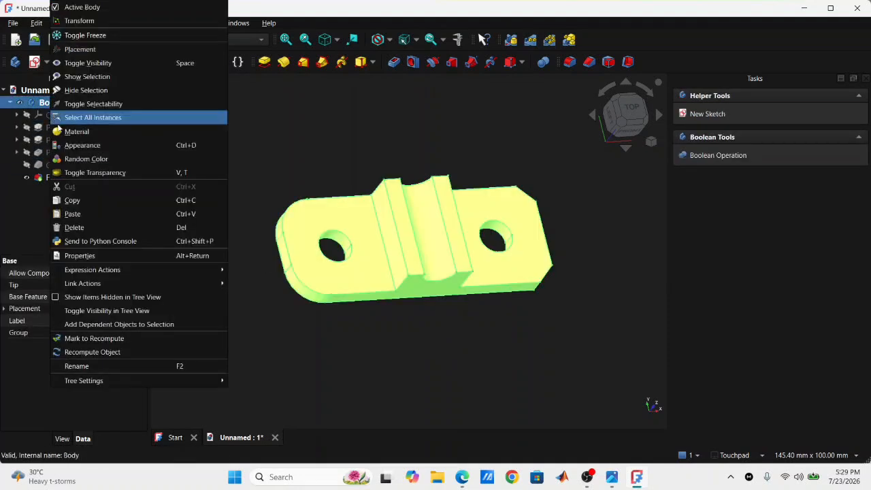
left_click(86, 158)
left_click(622, 253)
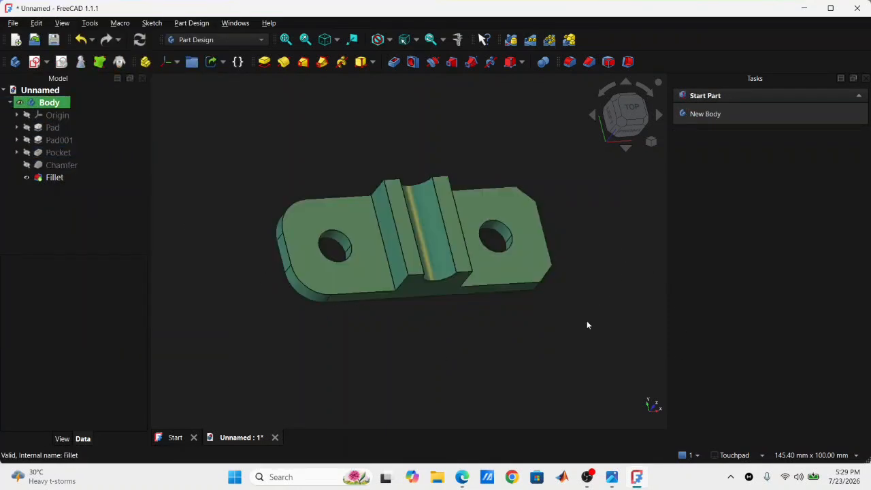
middle_click_drag(488, 287, 578, 288)
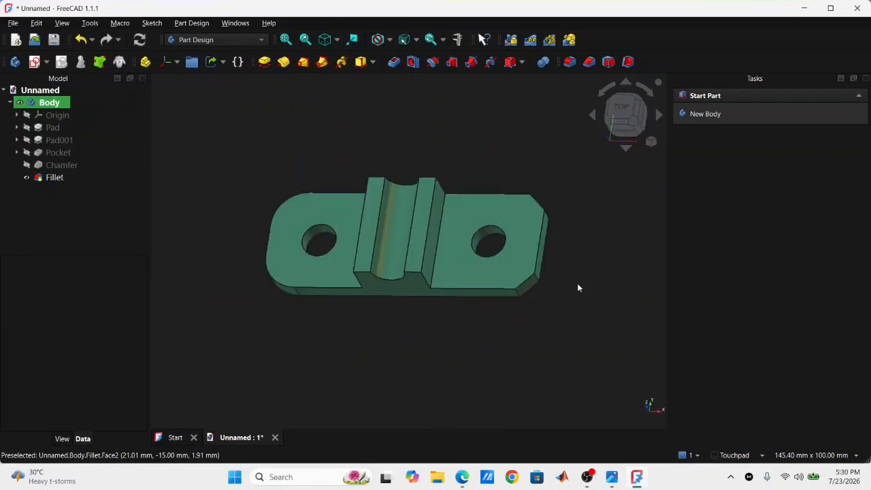